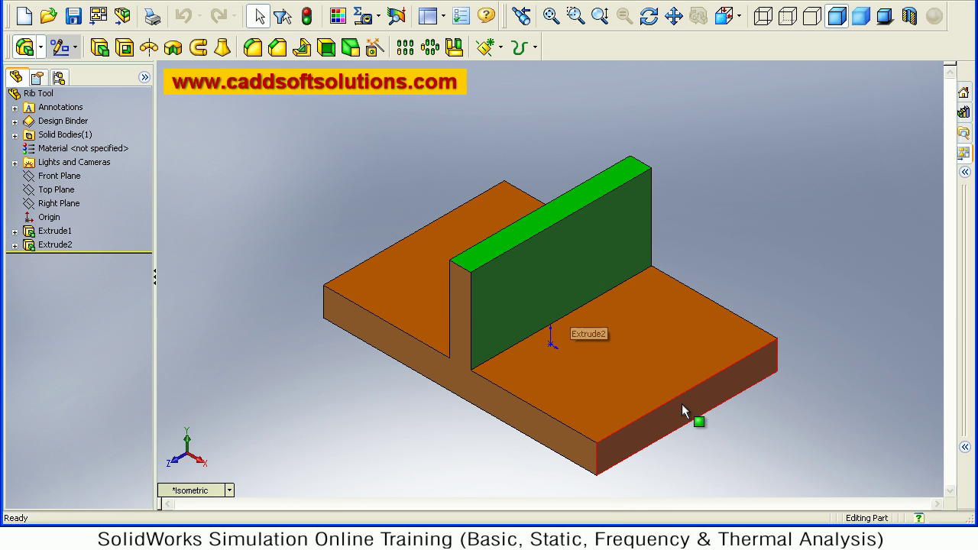
Step: Start a new sketch (Sketch3) on the part's Front Plane
{"action": "left_click", "coordinate": [57, 178]}
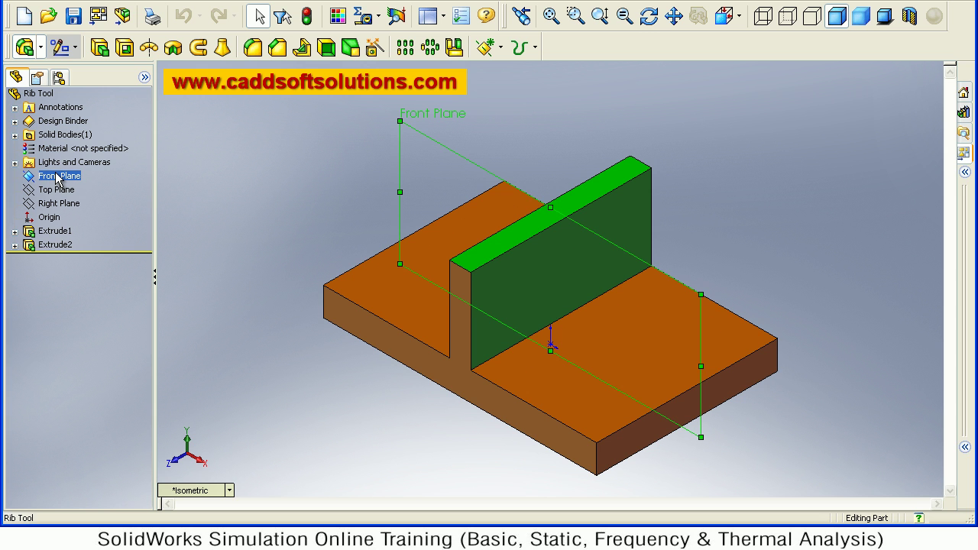
{"action": "left_click", "coordinate": [57, 48]}
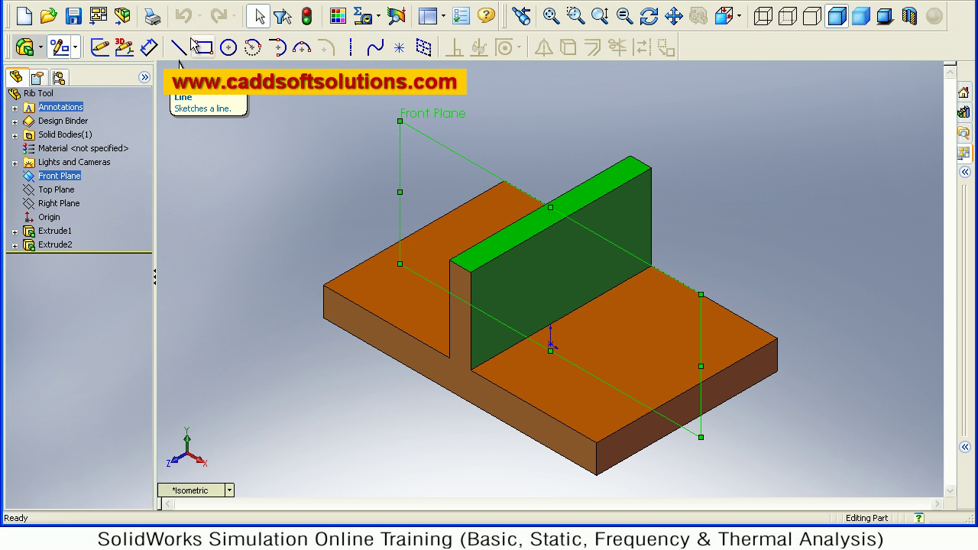
{"action": "left_click", "coordinate": [178, 47]}
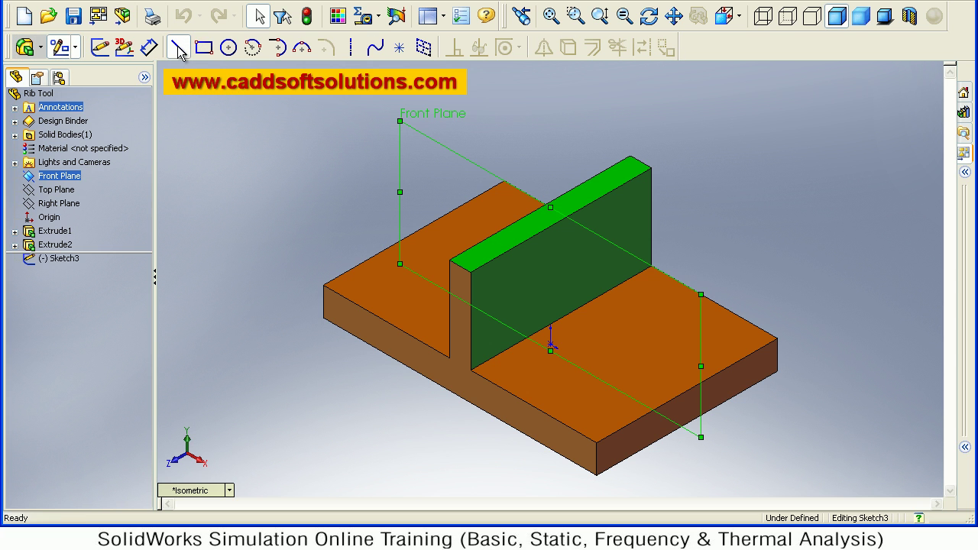
Step: In Normal To view, draw a diagonal line from the wall's top corner to the base's right corner
{"action": "left_click", "coordinate": [732, 18]}
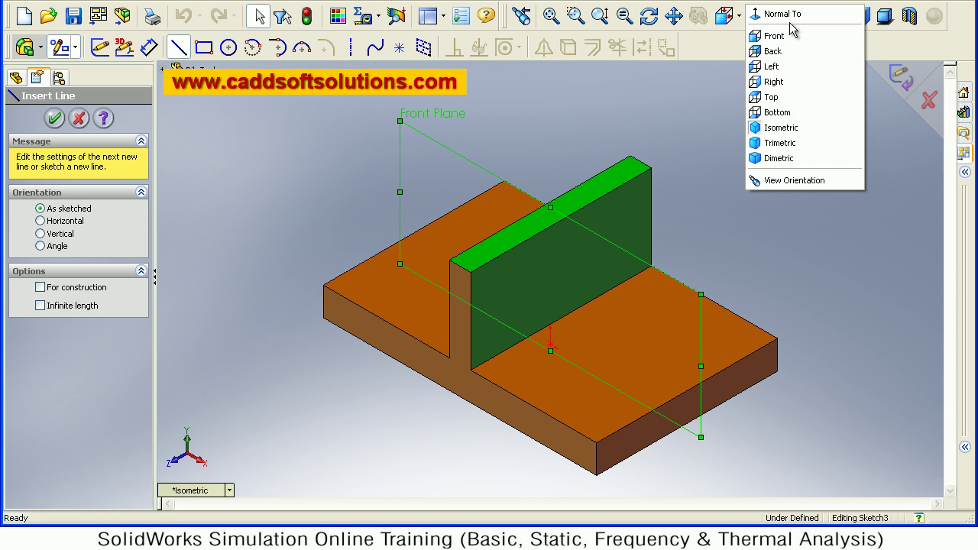
{"action": "left_click", "coordinate": [787, 15]}
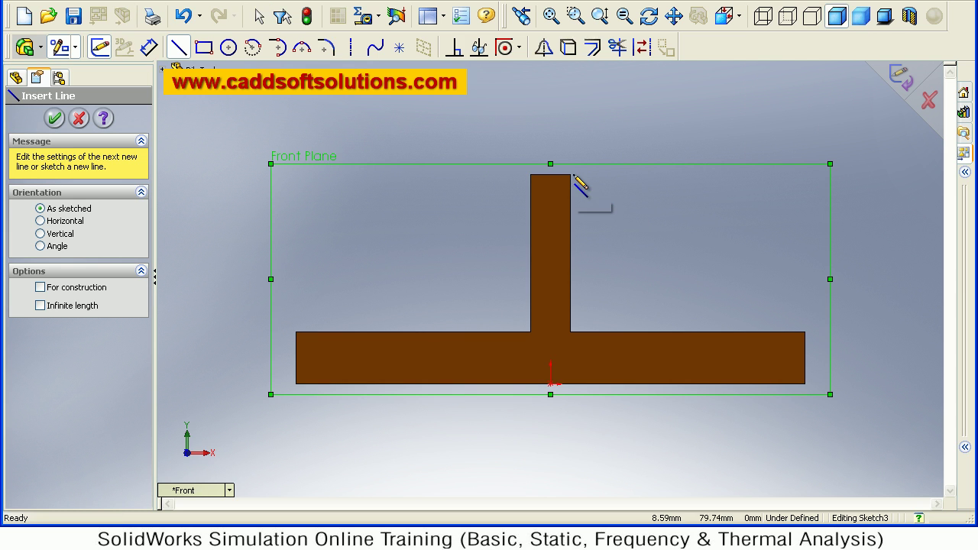
{"action": "left_click", "coordinate": [571, 175]}
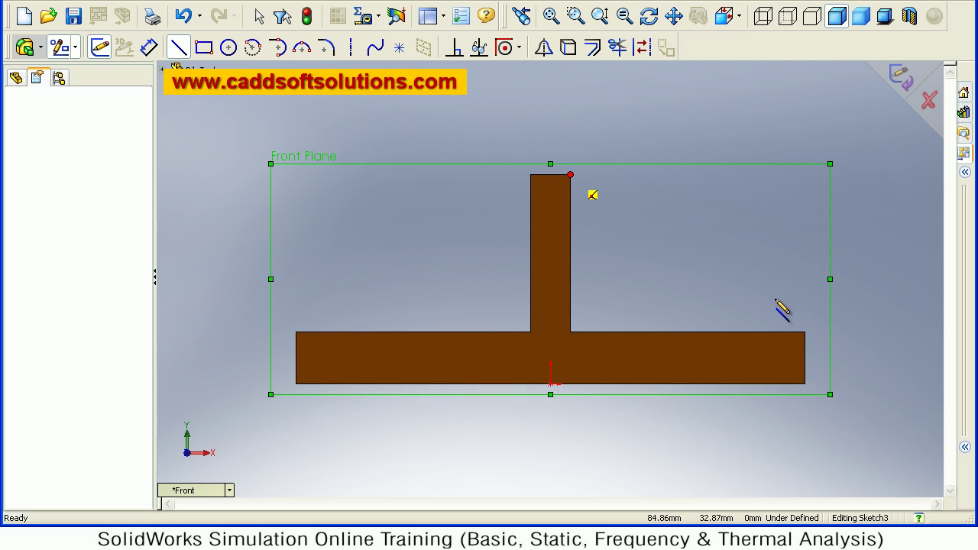
{"action": "left_click", "coordinate": [806, 332]}
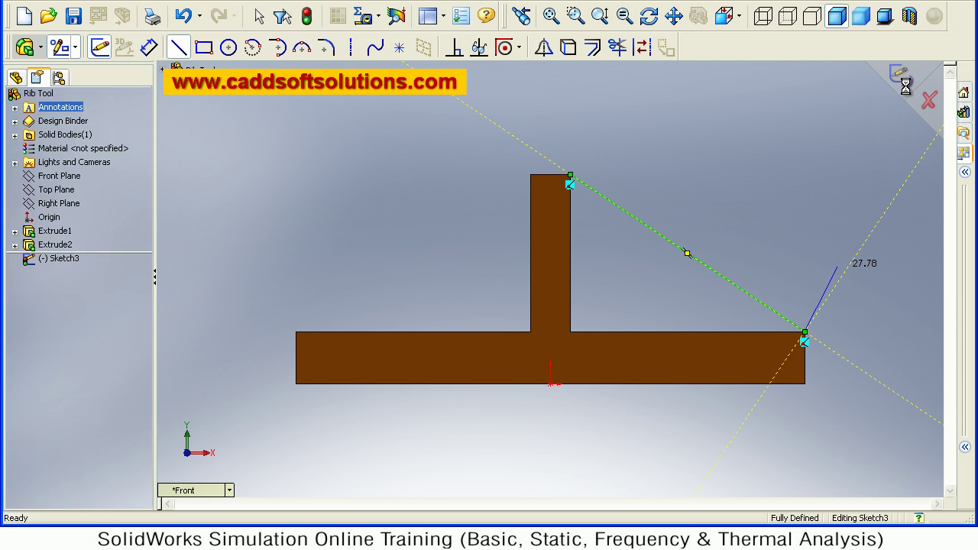
{"action": "key", "text": "Escape"}
Step: Exit Sketch3 and orbit the part into a 3-D view
{"action": "left_click", "coordinate": [907, 83]}
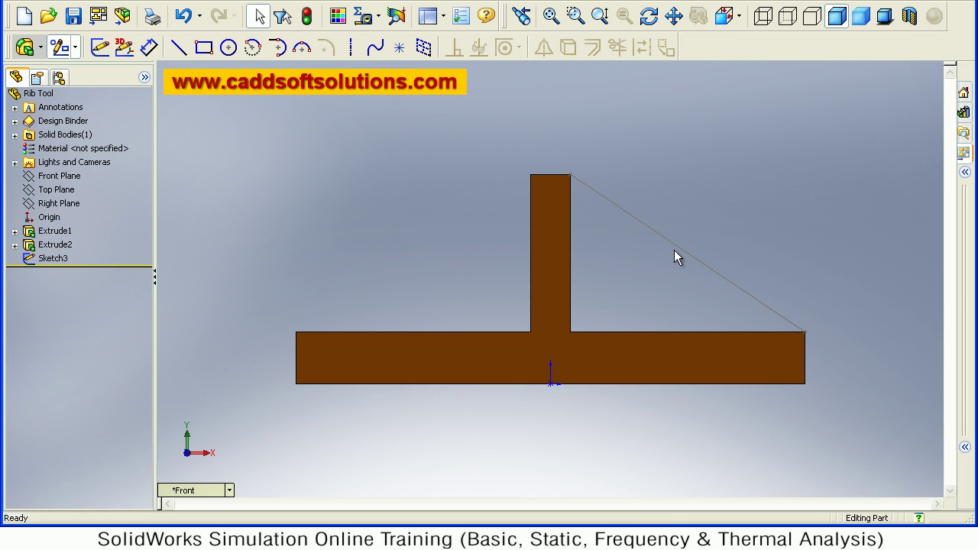
{"action": "middle_click_drag", "start_coordinate": [674, 250], "coordinate": [617, 300]}
{"action": "middle_click_drag", "start_coordinate": [482, 280], "coordinate": [466, 269]}
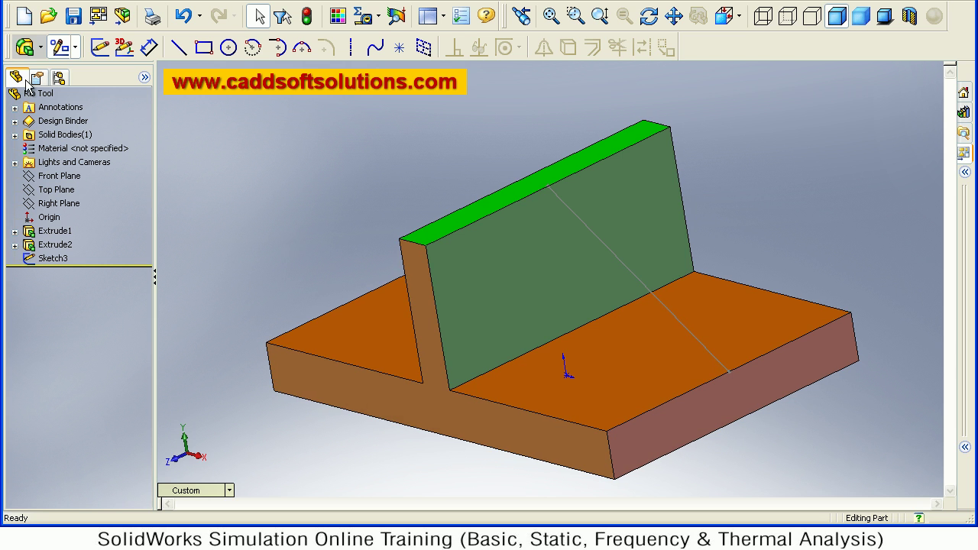
Step: Start a Rib from the diagonal sketch line with 10 mm thickness
{"action": "left_click", "coordinate": [33, 49]}
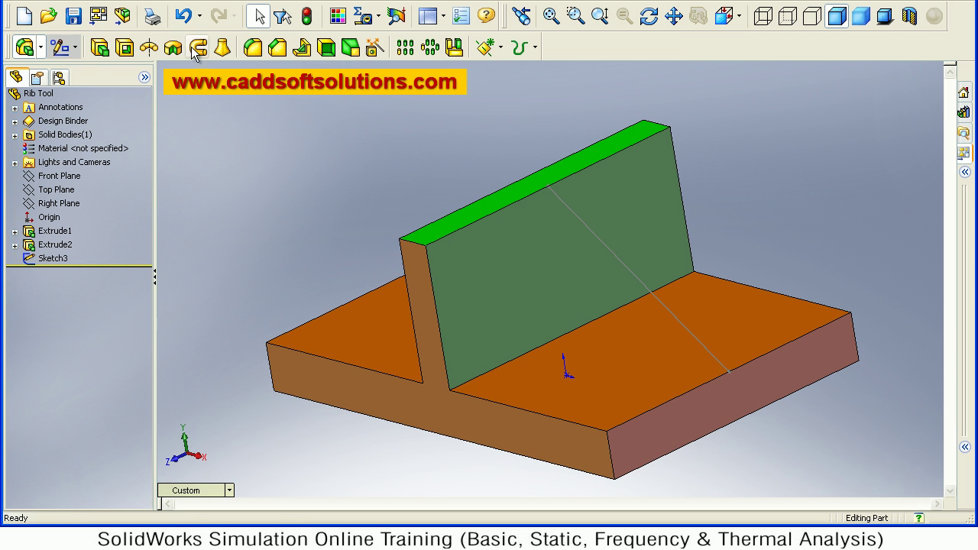
{"action": "left_click", "coordinate": [301, 48]}
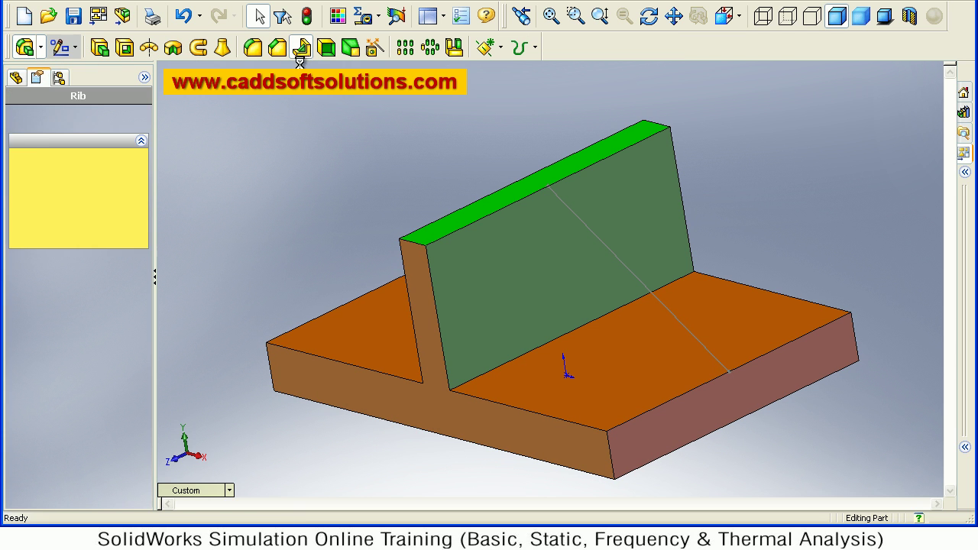
{"action": "left_click", "coordinate": [622, 267]}
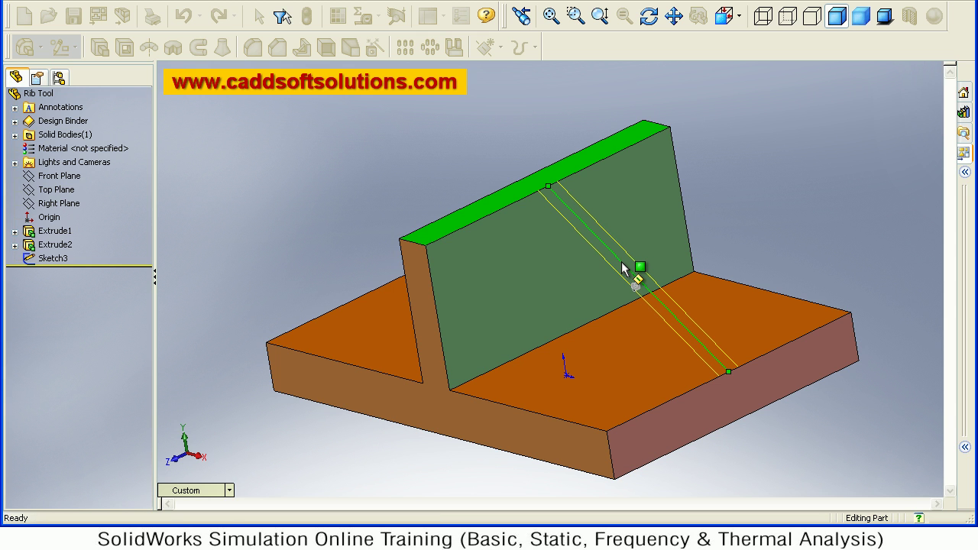
{"action": "middle_click_drag", "start_coordinate": [750, 186], "coordinate": [743, 196]}
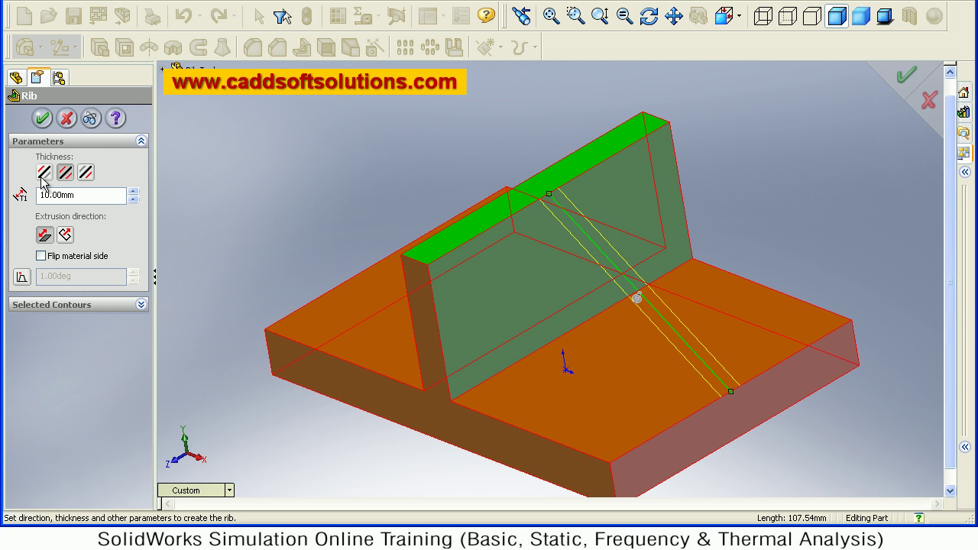
{"action": "left_click_drag", "start_coordinate": [85, 199], "coordinate": [35, 200]}
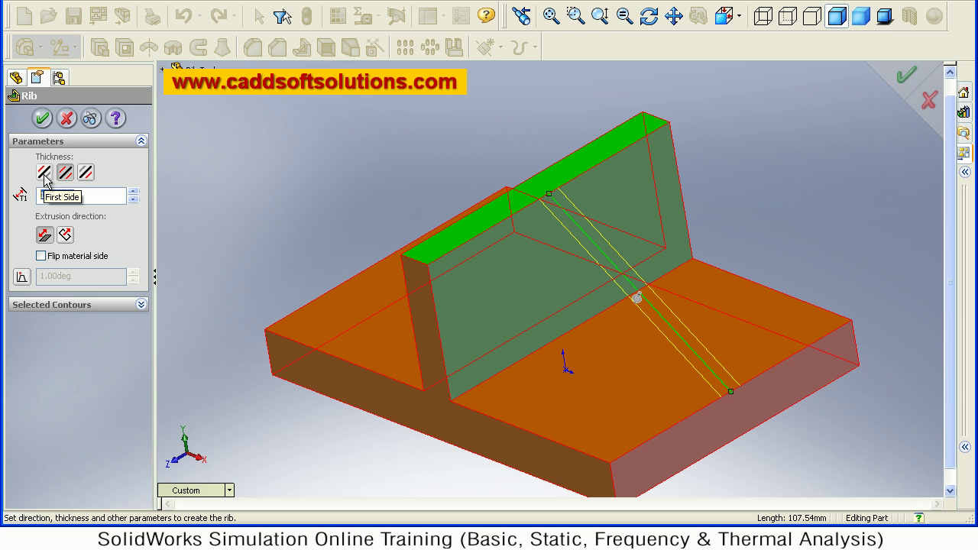
Step: Compare First Side, Both Sides and Second Side thickness, then inspect the Detailed Preview
{"action": "left_click", "coordinate": [44, 174]}
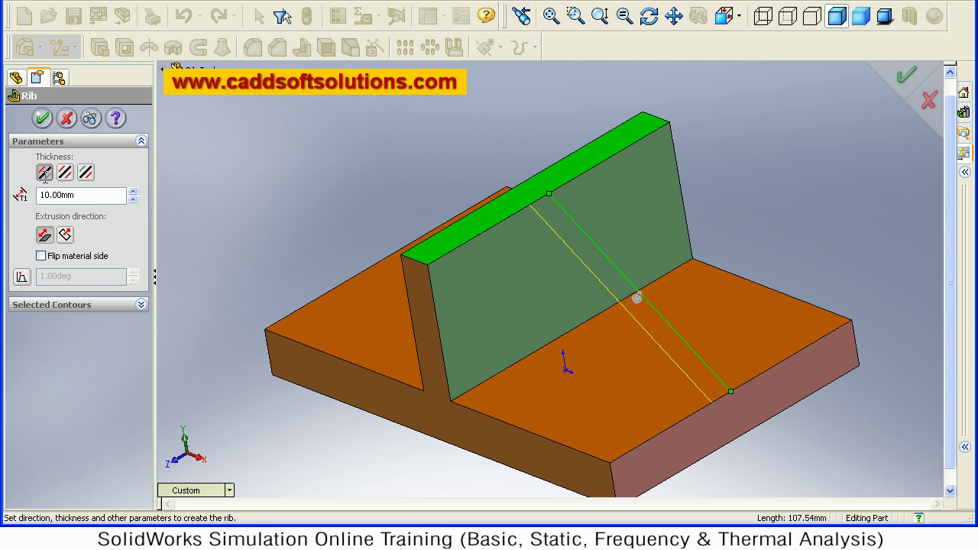
{"action": "left_click", "coordinate": [68, 174]}
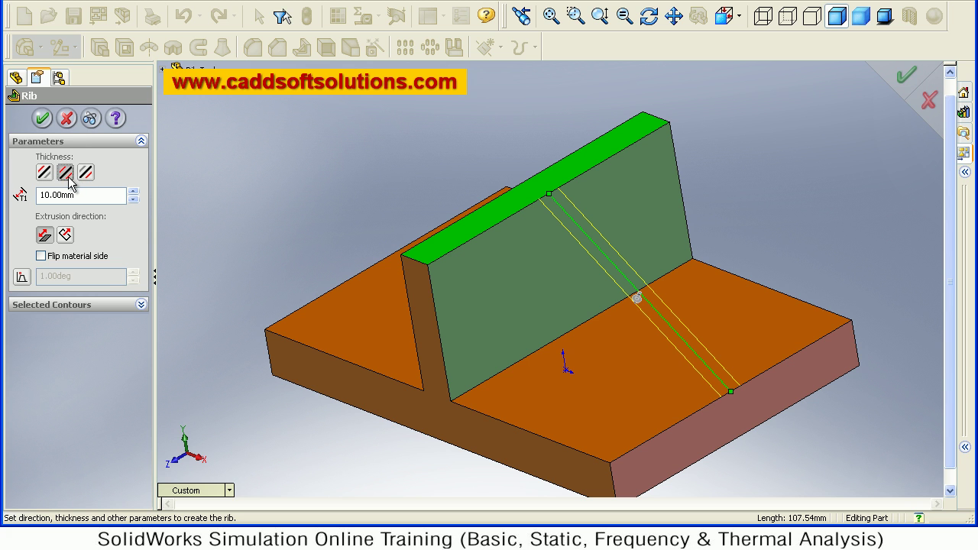
{"action": "left_click", "coordinate": [93, 175]}
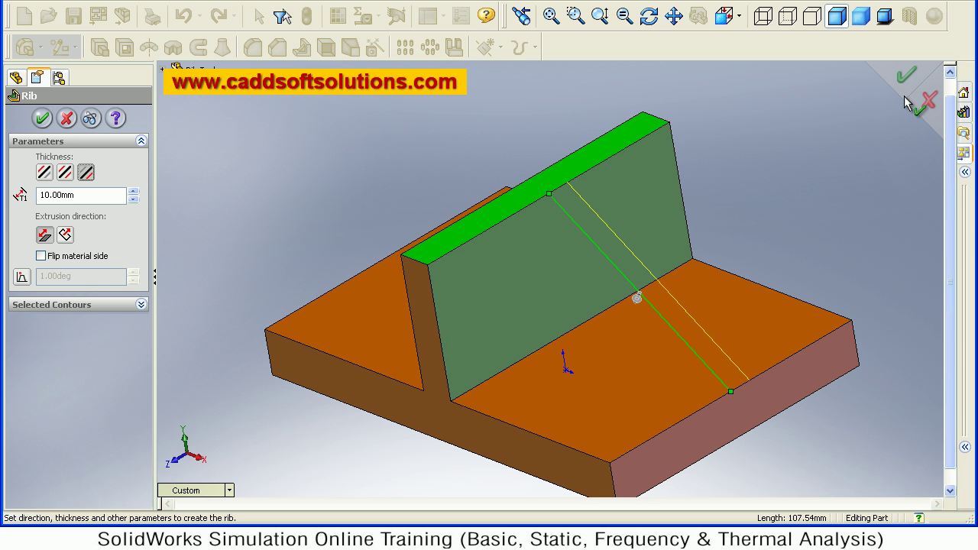
{"action": "left_click", "coordinate": [91, 119]}
{"action": "middle_click_drag", "start_coordinate": [651, 295], "coordinate": [616, 304]}
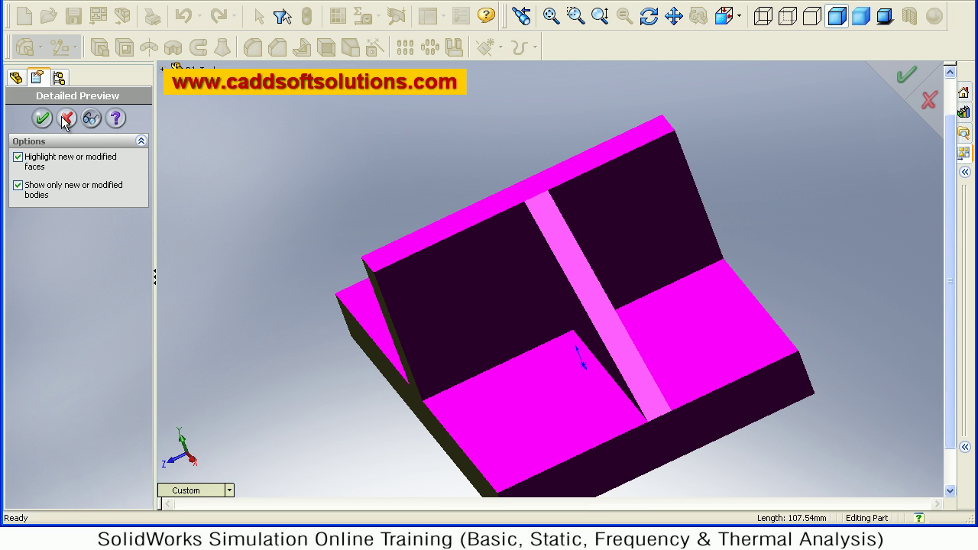
Step: Add a 10° outward draft to the rib and inspect the tapered result in Detailed Preview
{"action": "left_click", "coordinate": [91, 118]}
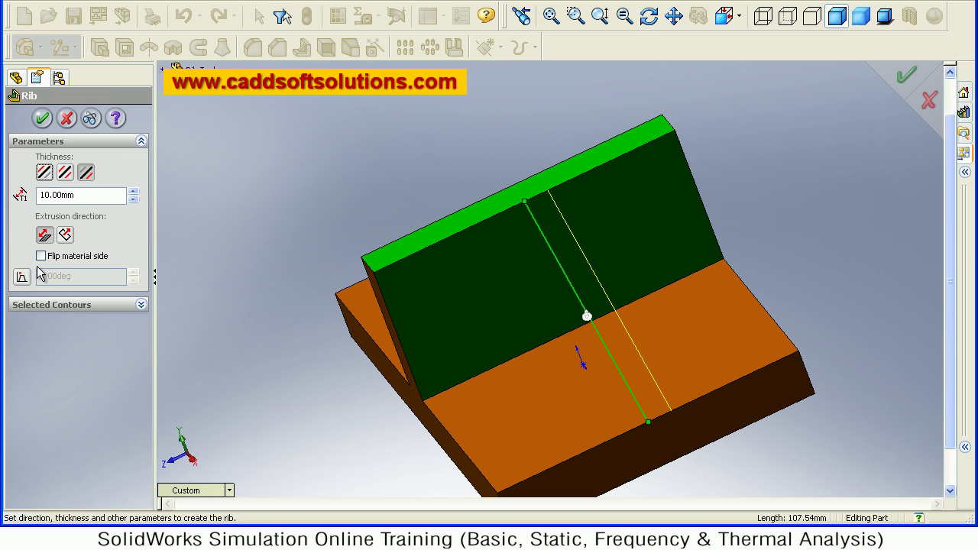
{"action": "left_click", "coordinate": [21, 277]}
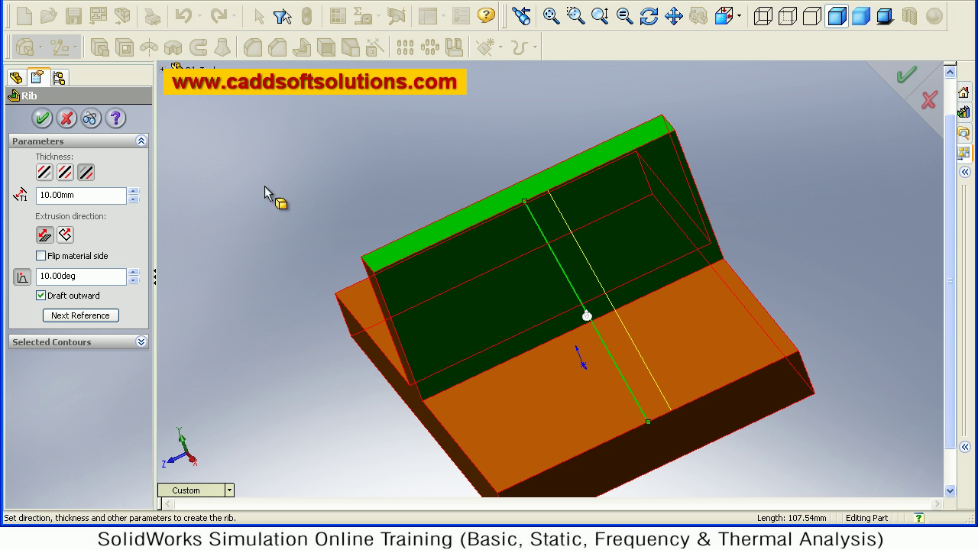
{"action": "left_click", "coordinate": [90, 118]}
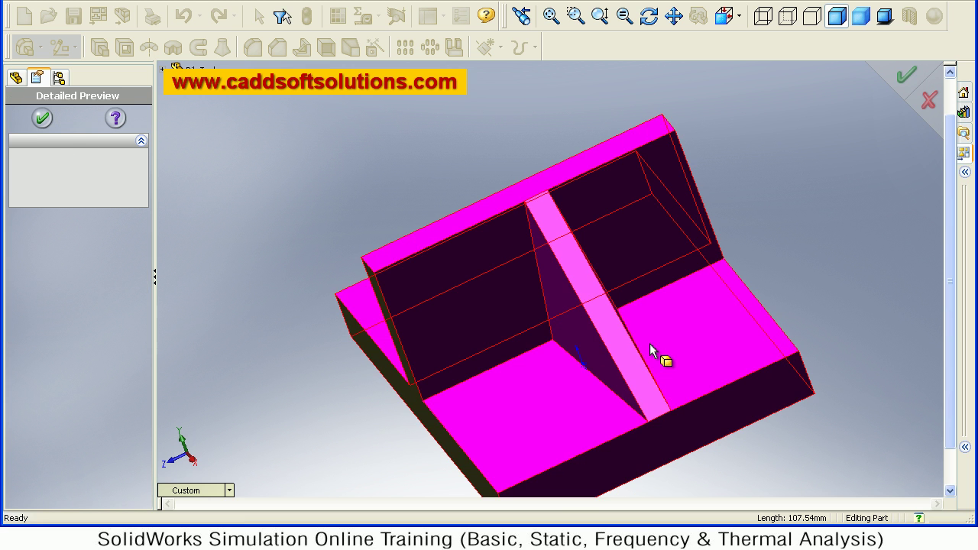
{"action": "middle_click_drag", "start_coordinate": [649, 349], "coordinate": [602, 299]}
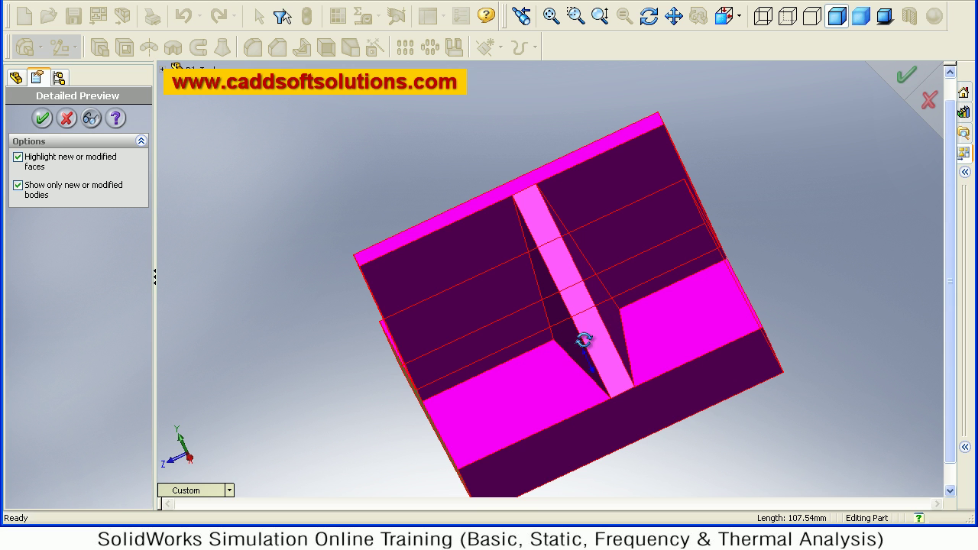
{"action": "middle_click_drag", "start_coordinate": [583, 339], "coordinate": [612, 314]}
{"action": "mouse_move", "coordinate": [537, 331]}
{"action": "middle_mouse_down"}
{"action": "mouse_move", "coordinate": [527, 330]}
{"action": "mouse_move", "coordinate": [568, 345]}
{"action": "middle_mouse_up"}
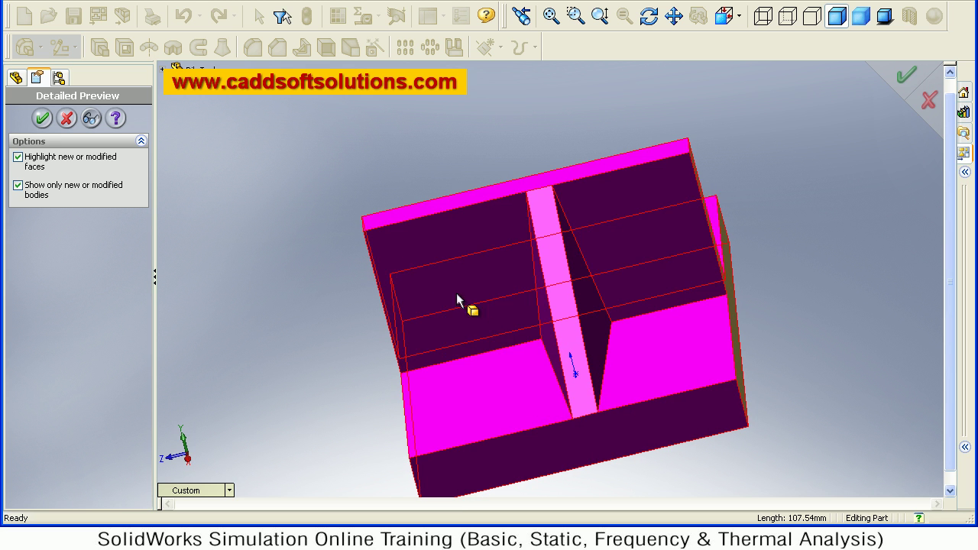
{"action": "left_click", "coordinate": [91, 118]}
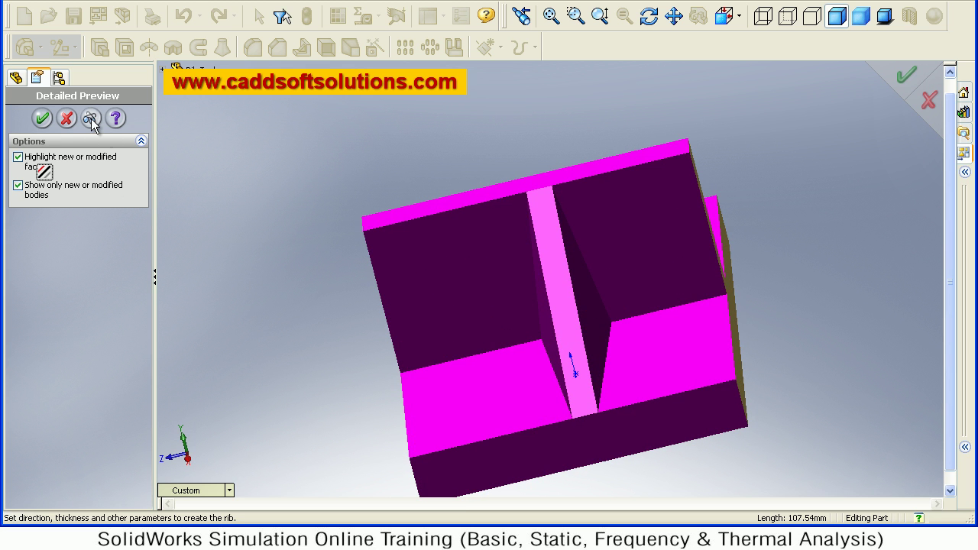
{"action": "middle_click_drag", "start_coordinate": [459, 375], "coordinate": [246, 294]}
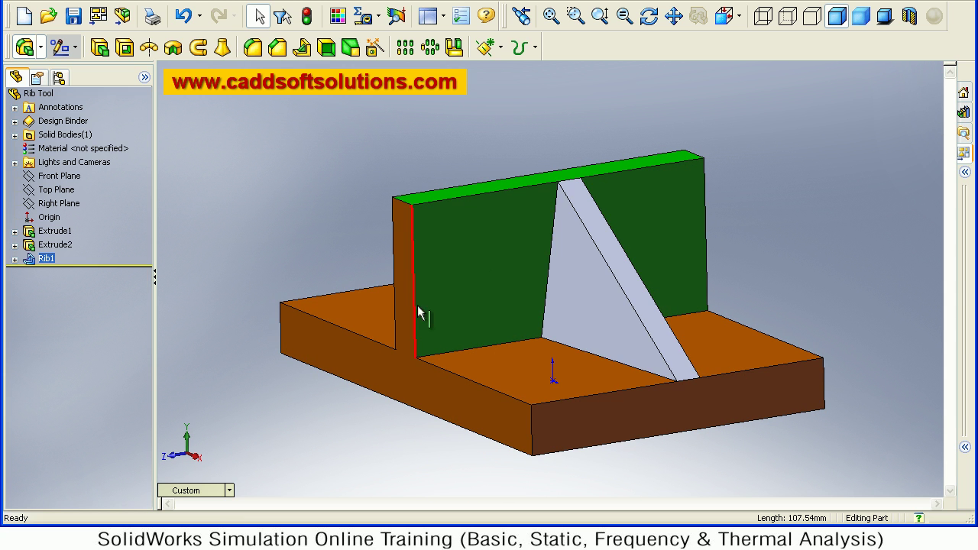
Step: Accept the rib and orbit to inspect the tapered triangular Rib1
{"action": "mouse_move", "coordinate": [459, 332]}
{"action": "middle_mouse_down"}
{"action": "mouse_move", "coordinate": [484, 297]}
{"action": "mouse_move", "coordinate": [513, 332]}
{"action": "mouse_move", "coordinate": [468, 367]}
{"action": "middle_mouse_up"}
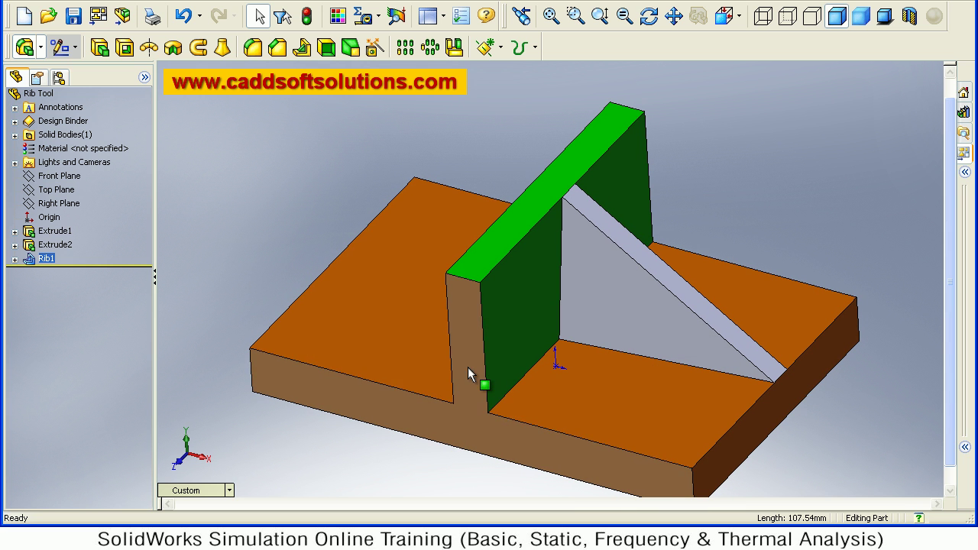
{"action": "left_click", "coordinate": [556, 366]}
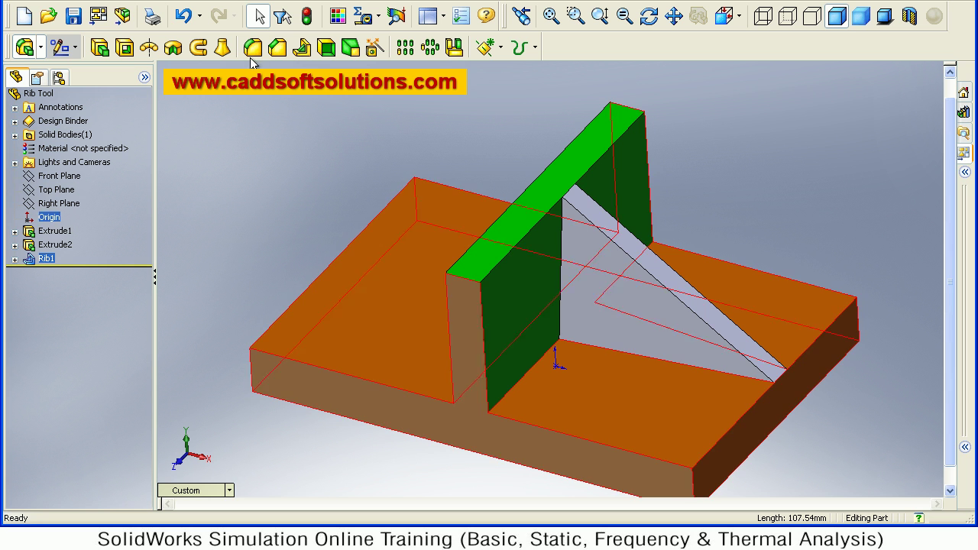
Step: Undo Rib1 and exit the reopened diagonal-line sketch
{"action": "left_click", "coordinate": [183, 17]}
{"action": "left_click", "coordinate": [183, 16]}
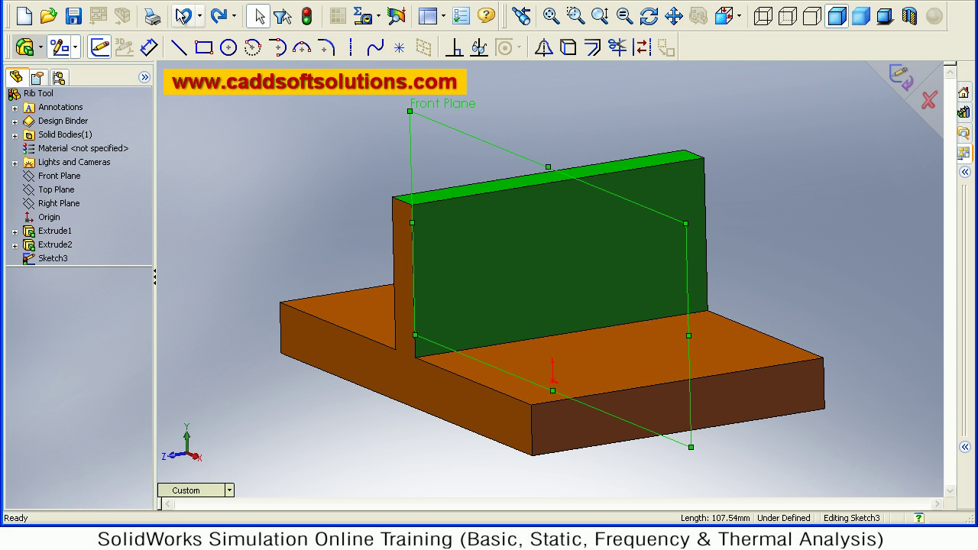
{"action": "left_click", "coordinate": [56, 260]}
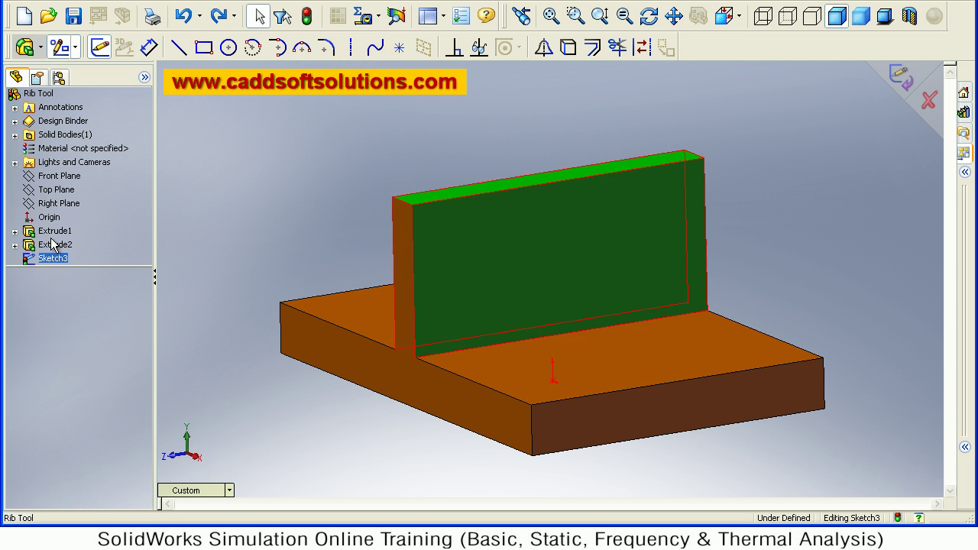
{"action": "left_click", "coordinate": [55, 244]}
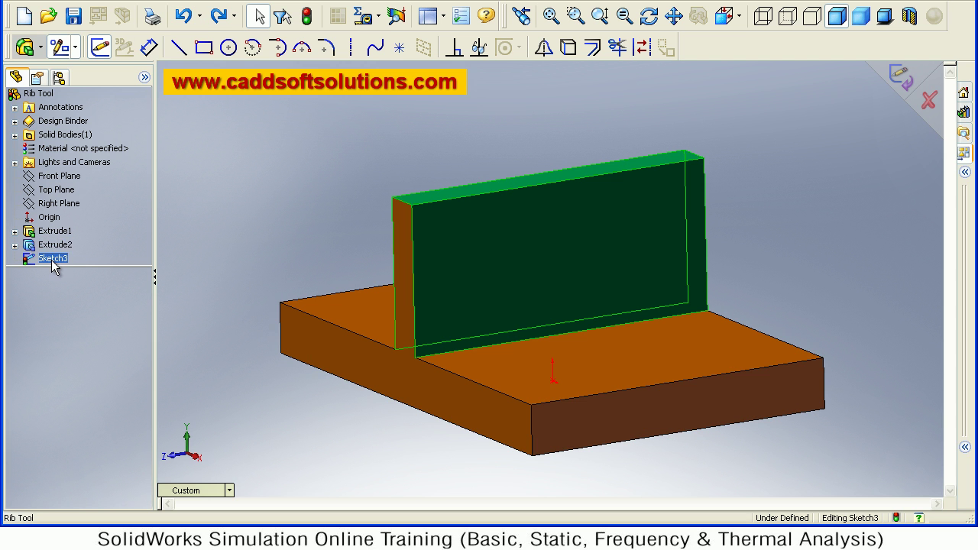
{"action": "right_click", "coordinate": [52, 258]}
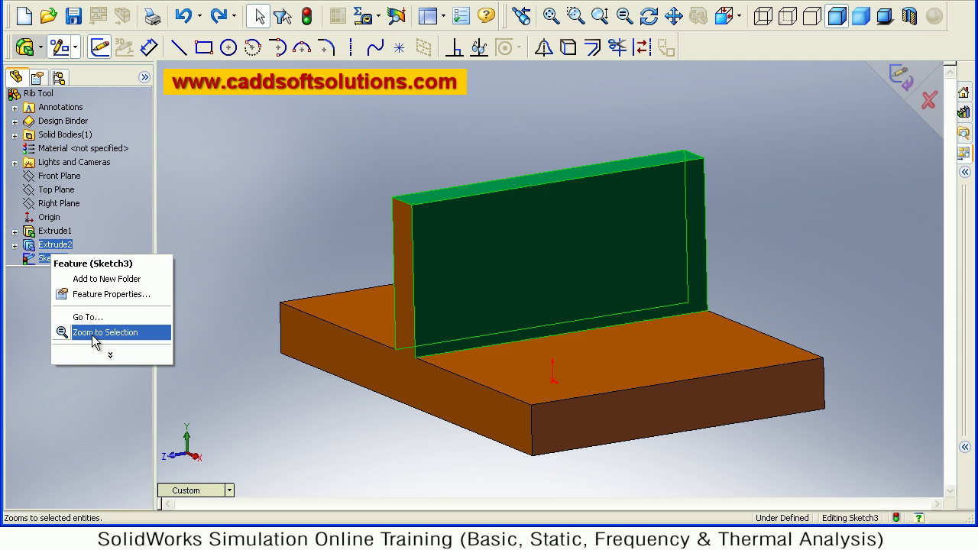
{"action": "left_click", "coordinate": [92, 355]}
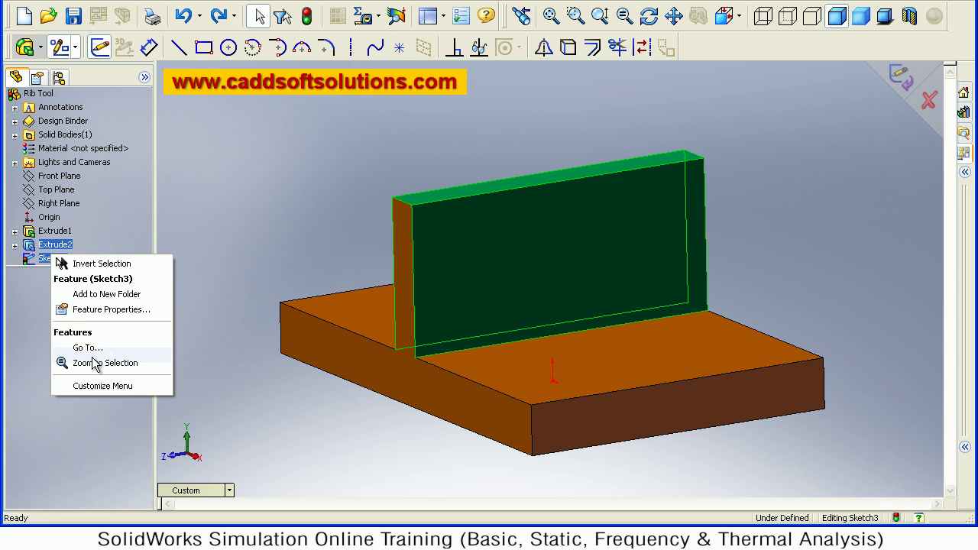
{"action": "left_click", "coordinate": [224, 254]}
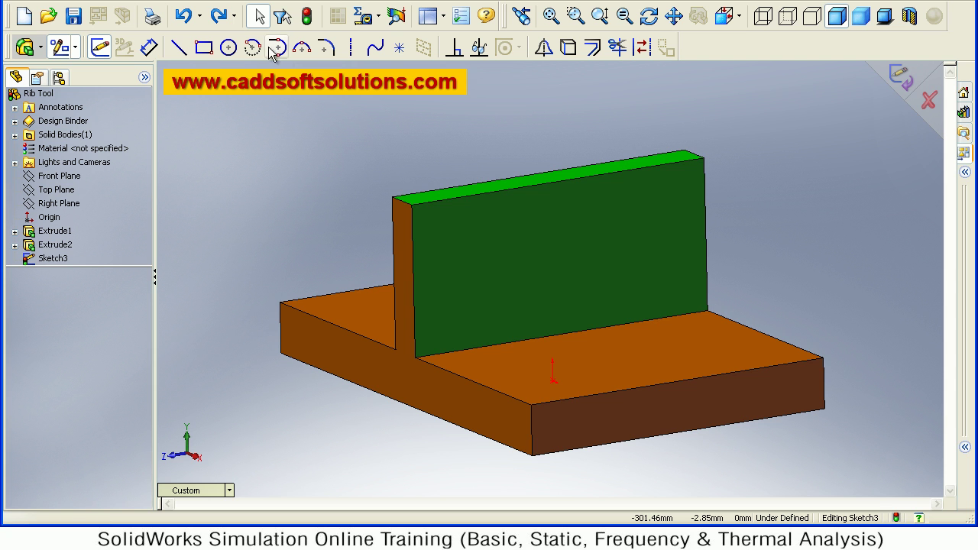
{"action": "left_click", "coordinate": [306, 15]}
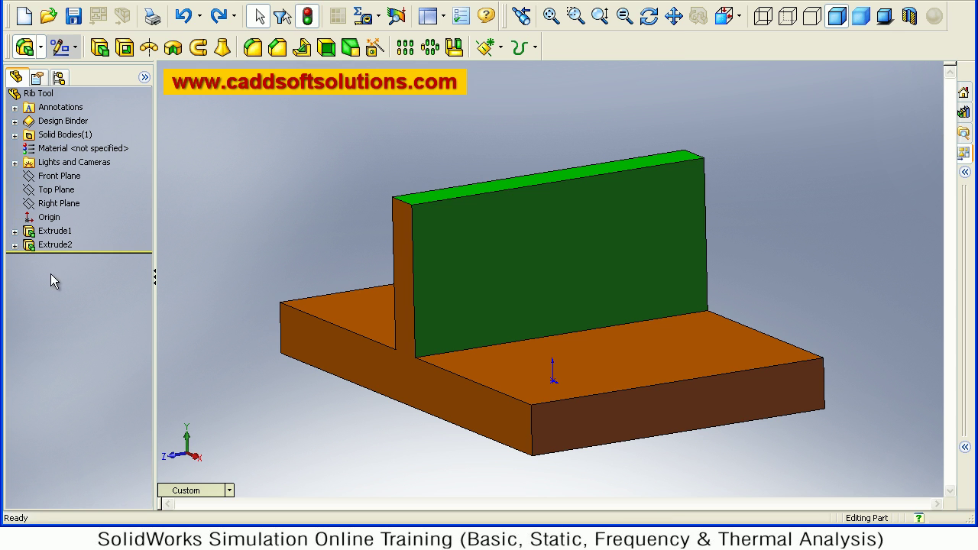
Step: Delete the upright wall feature Extrude2
{"action": "right_click", "coordinate": [54, 249]}
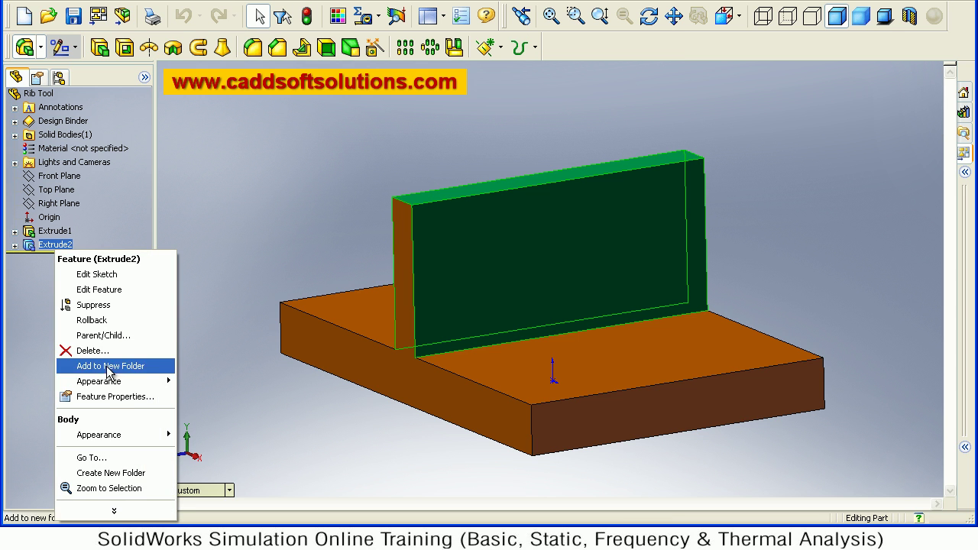
{"action": "left_click", "coordinate": [123, 350]}
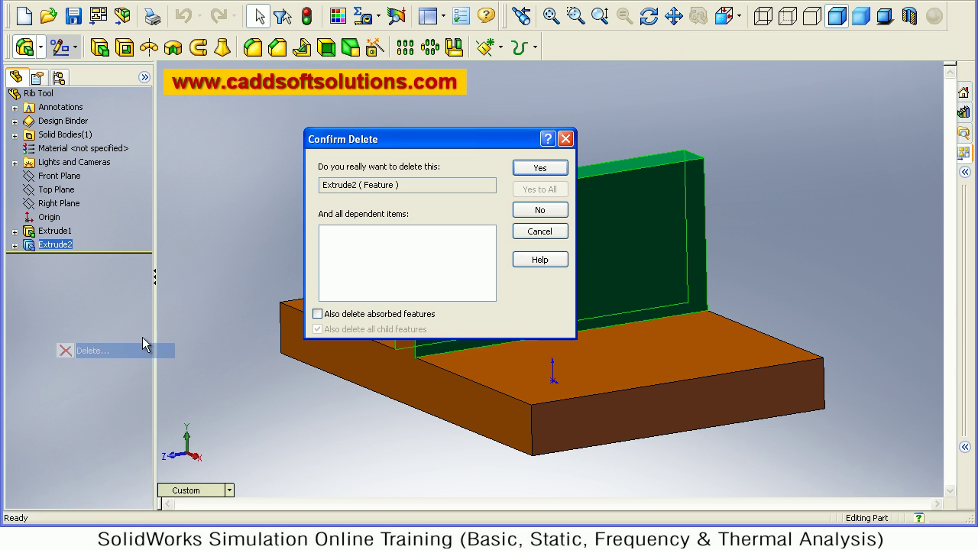
{"action": "left_click", "coordinate": [541, 169]}
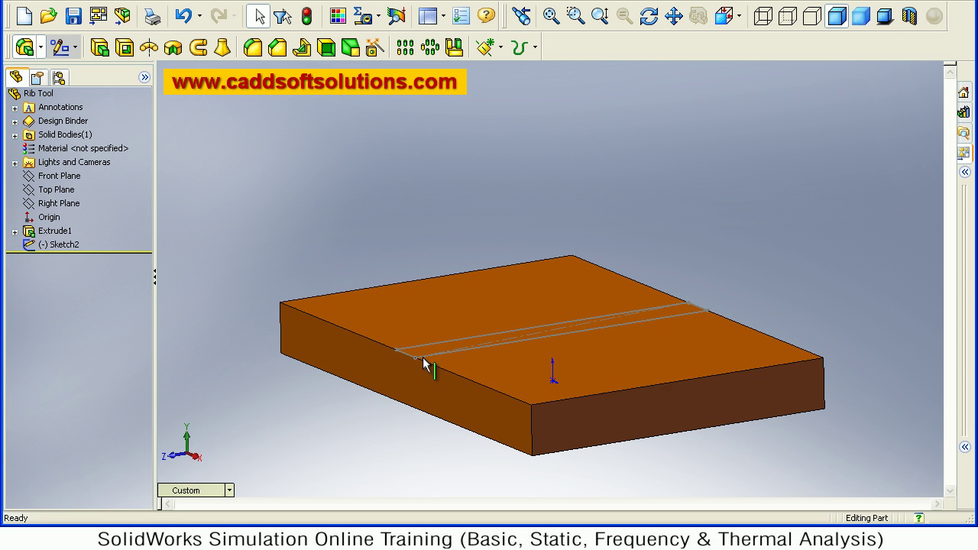
Step: Delete the leftover Sketch2, leaving Extrude1 as the only feature
{"action": "left_click", "coordinate": [59, 247]}
{"action": "right_click", "coordinate": [58, 247]}
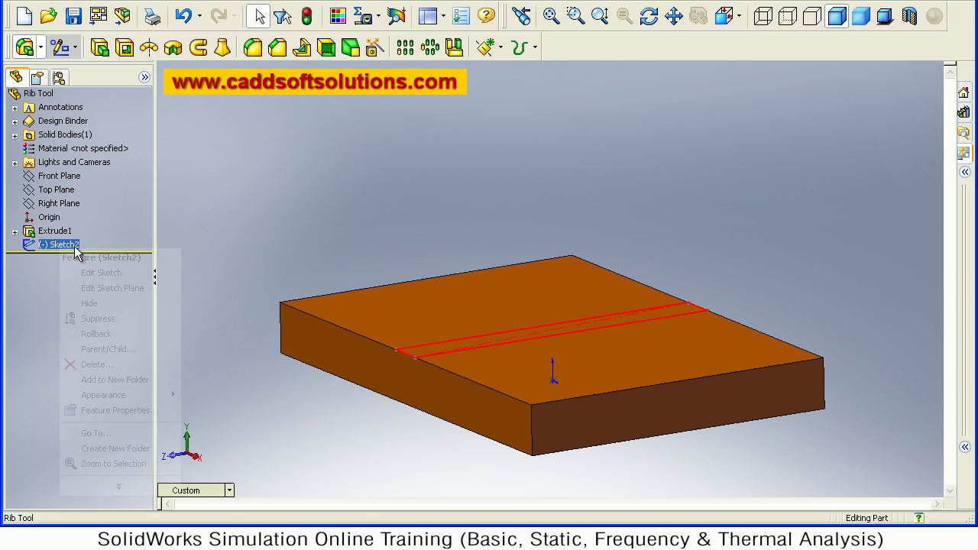
{"action": "left_click", "coordinate": [113, 365]}
{"action": "left_click", "coordinate": [540, 168]}
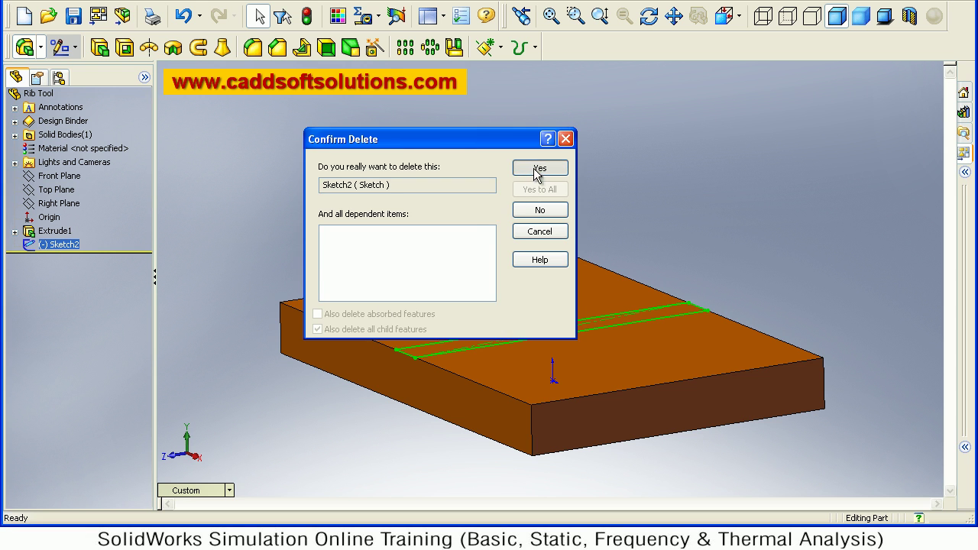
{"action": "left_click", "coordinate": [61, 231]}
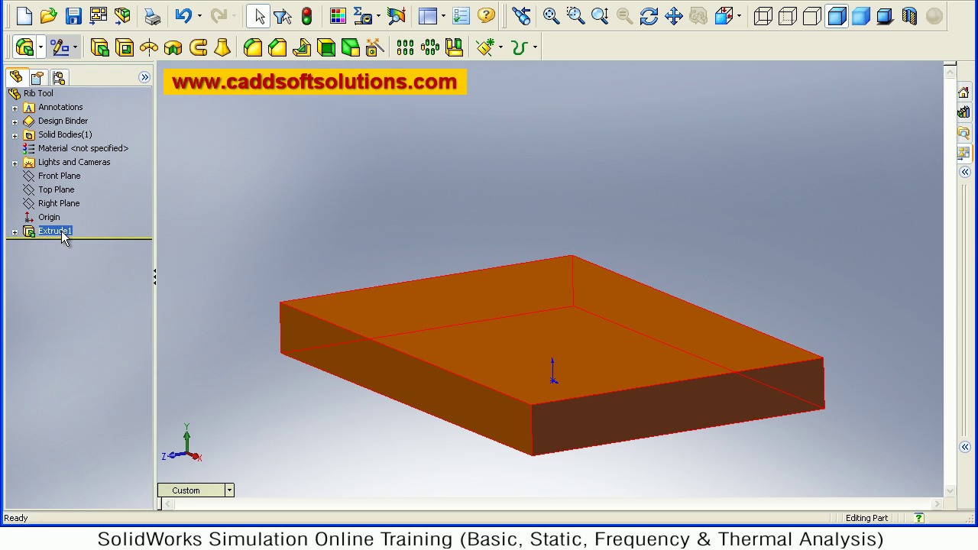
{"action": "right_click", "coordinate": [62, 236]}
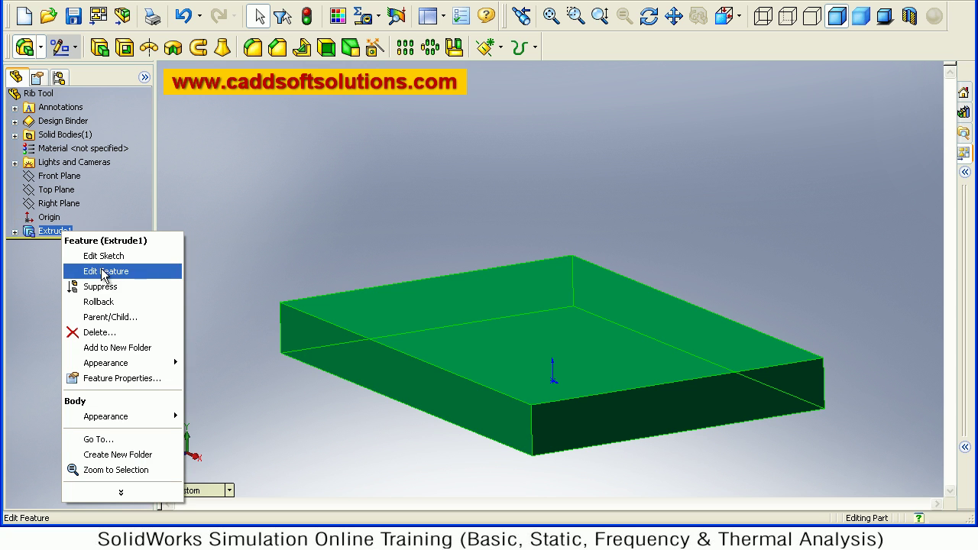
Step: Edit Extrude1 and raise its depth from 20 mm to 60 mm
{"action": "left_click", "coordinate": [101, 272]}
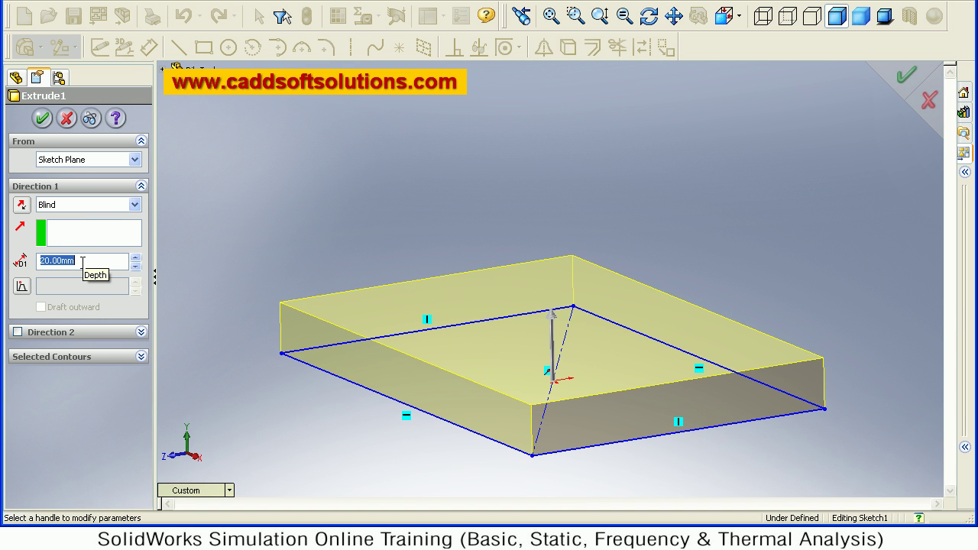
{"action": "type", "text": "60"}
{"action": "key", "text": "Return"}
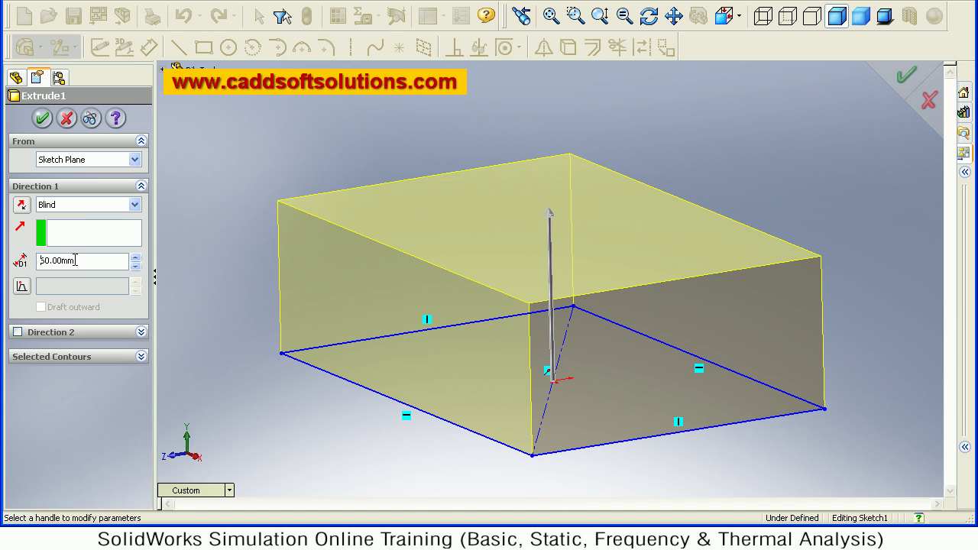
Step: Shell the block with 10 mm walls, removing the top face
{"action": "left_click", "coordinate": [42, 119]}
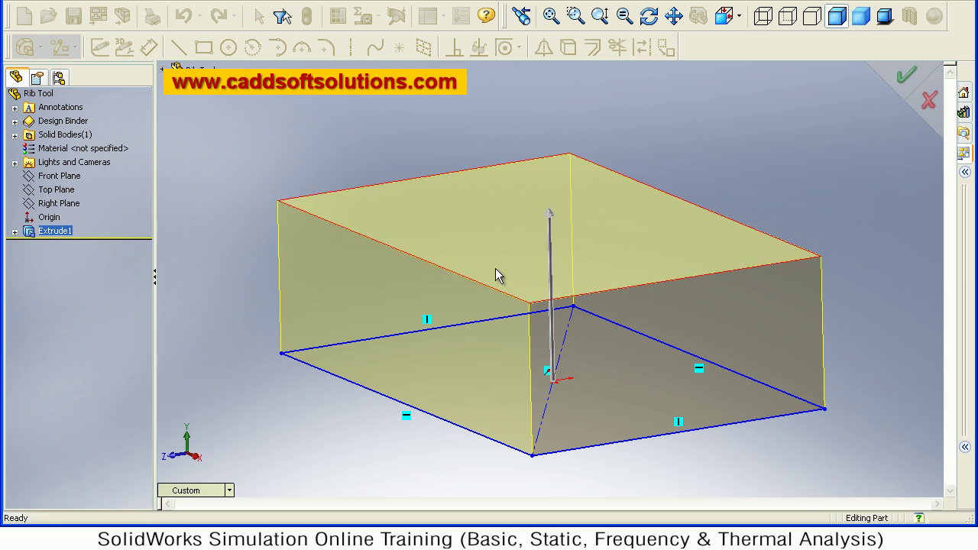
{"action": "middle_click_drag", "start_coordinate": [500, 268], "coordinate": [507, 323]}
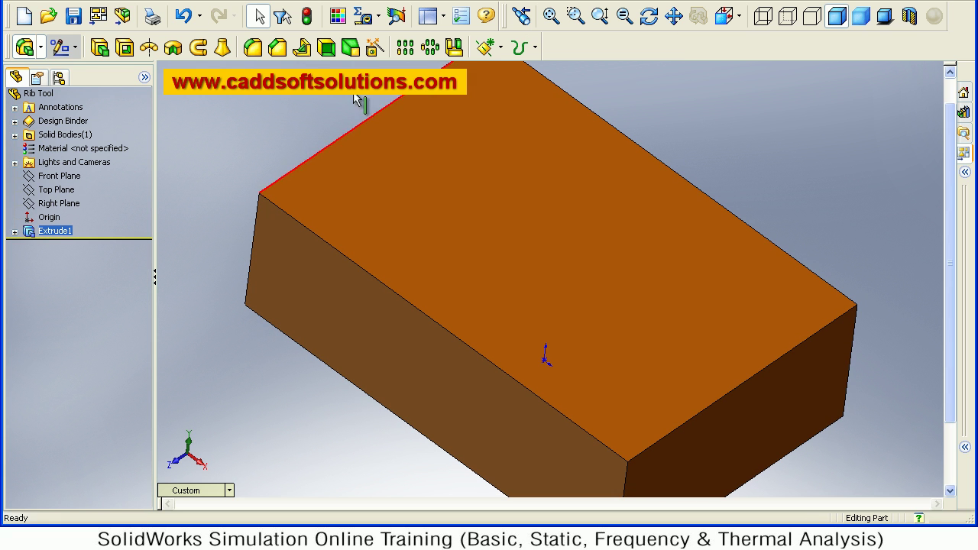
{"action": "left_click", "coordinate": [327, 52]}
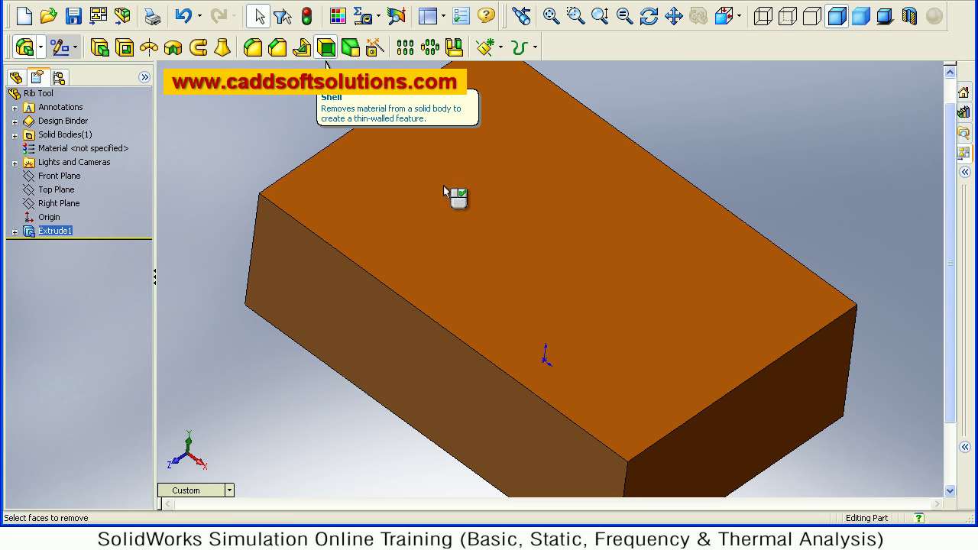
{"action": "left_click", "coordinate": [454, 222]}
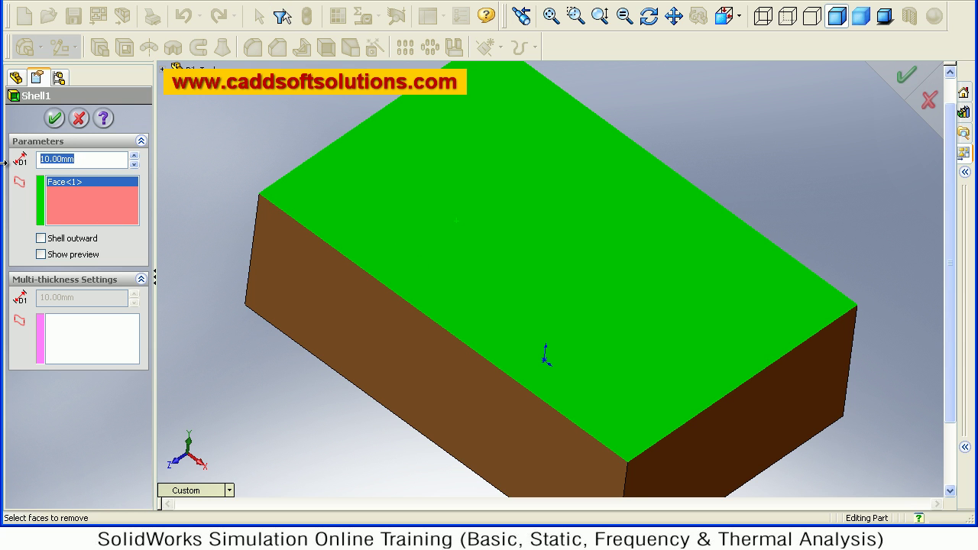
{"action": "left_click", "coordinate": [55, 117]}
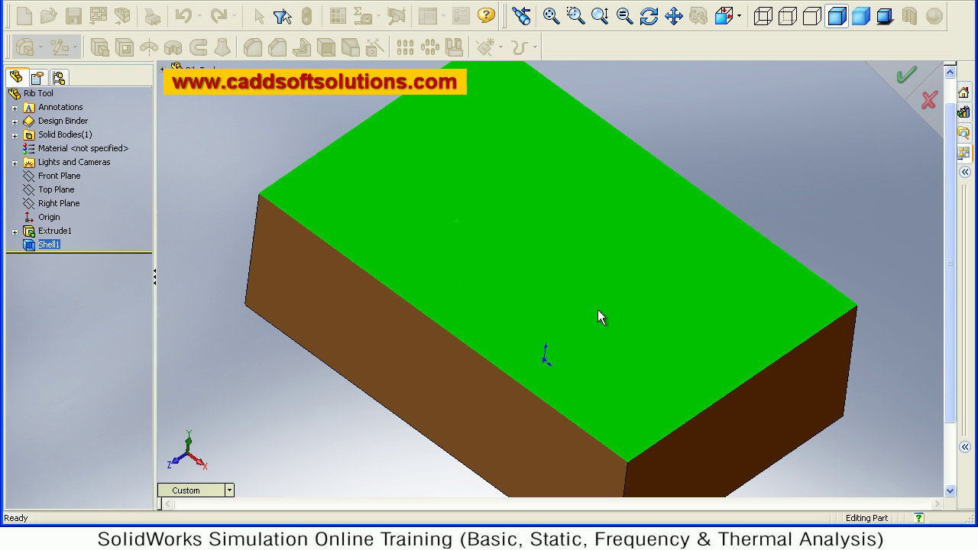
Step: Zoom into the hollow box and start a sketch on its top rim face
{"action": "middle_click_drag", "start_coordinate": [659, 272], "coordinate": [657, 257]}
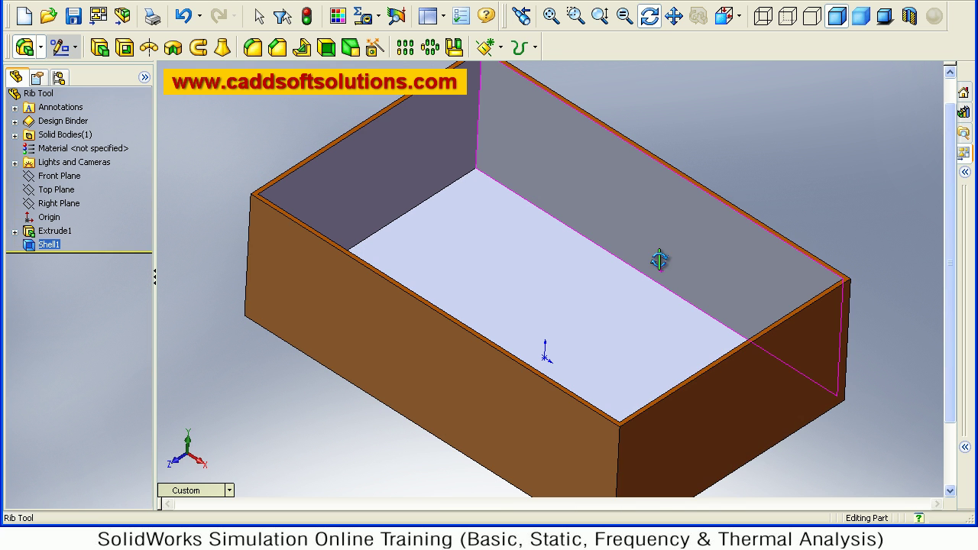
{"action": "scroll", "coordinate": [299, 140], "scroll_direction": "down", "scroll_amount": 2}
{"action": "scroll", "coordinate": [322, 145], "scroll_direction": "down", "scroll_amount": 1}
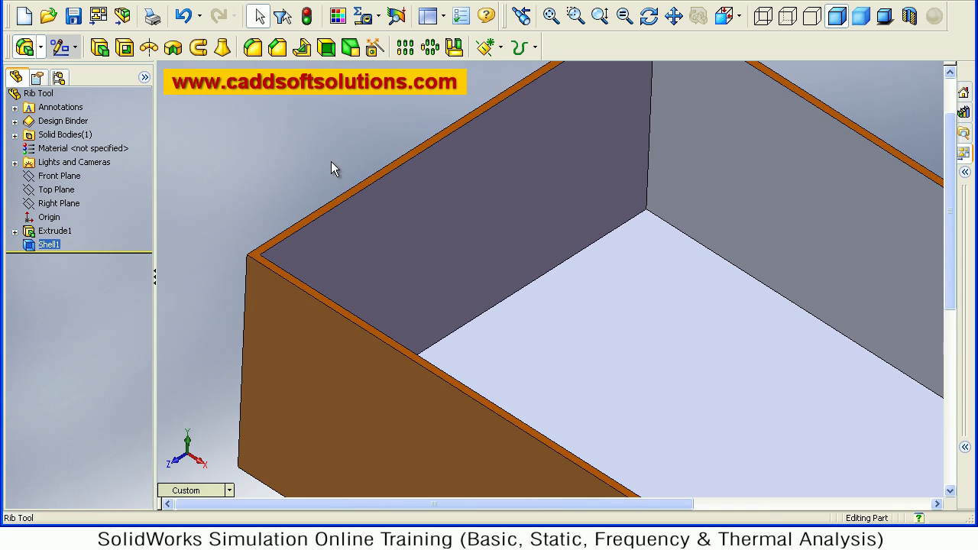
{"action": "left_click", "coordinate": [325, 211]}
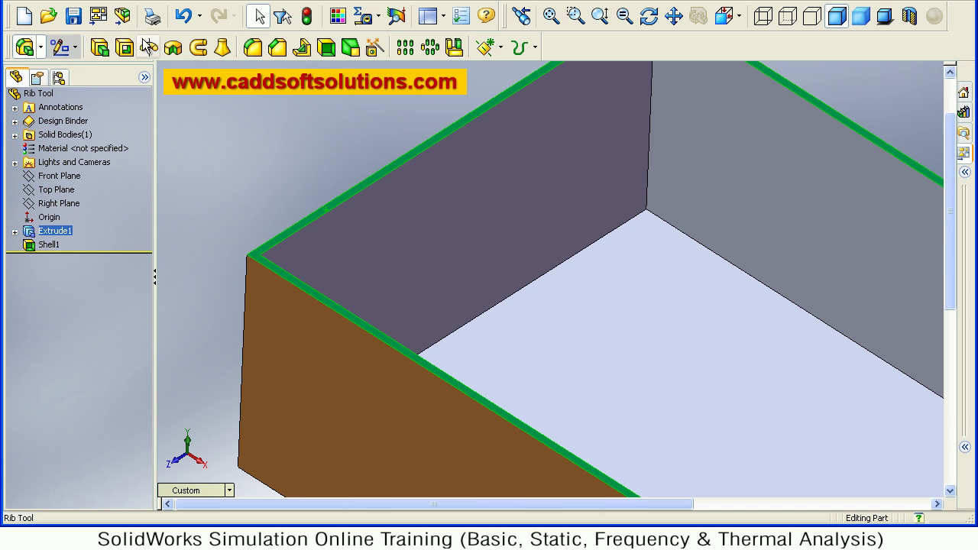
{"action": "left_click", "coordinate": [61, 47]}
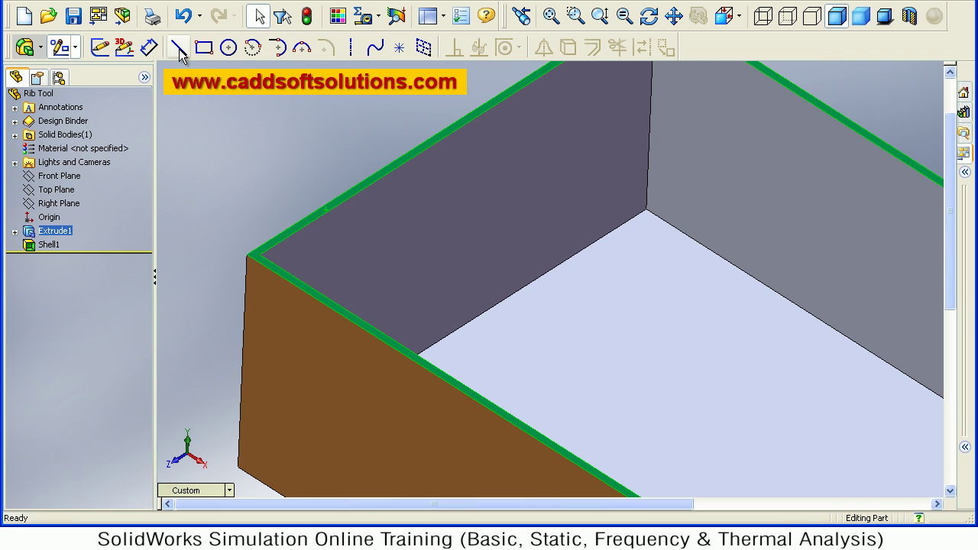
Step: In top view, draw a vertical line inside the box's left side
{"action": "left_click", "coordinate": [178, 49]}
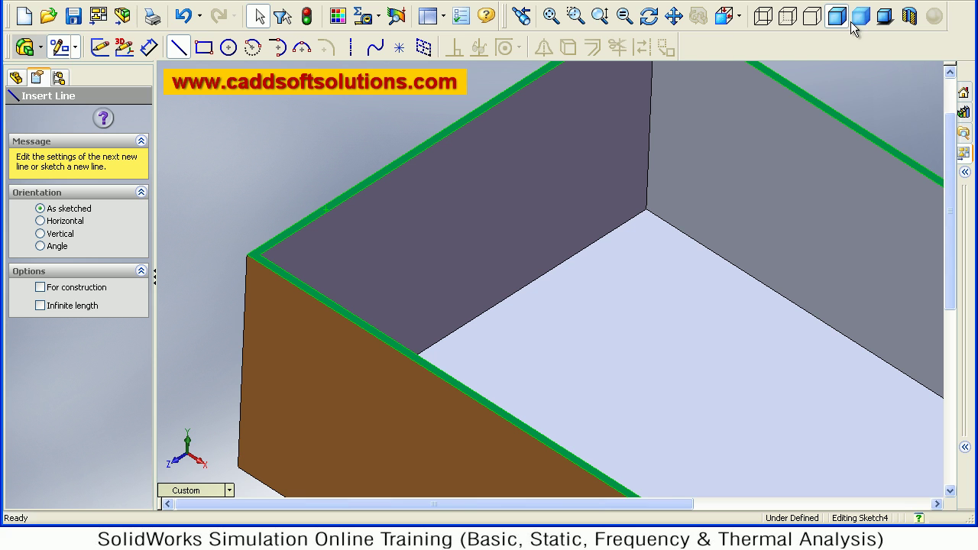
{"action": "left_click", "coordinate": [725, 17]}
{"action": "left_click", "coordinate": [783, 15]}
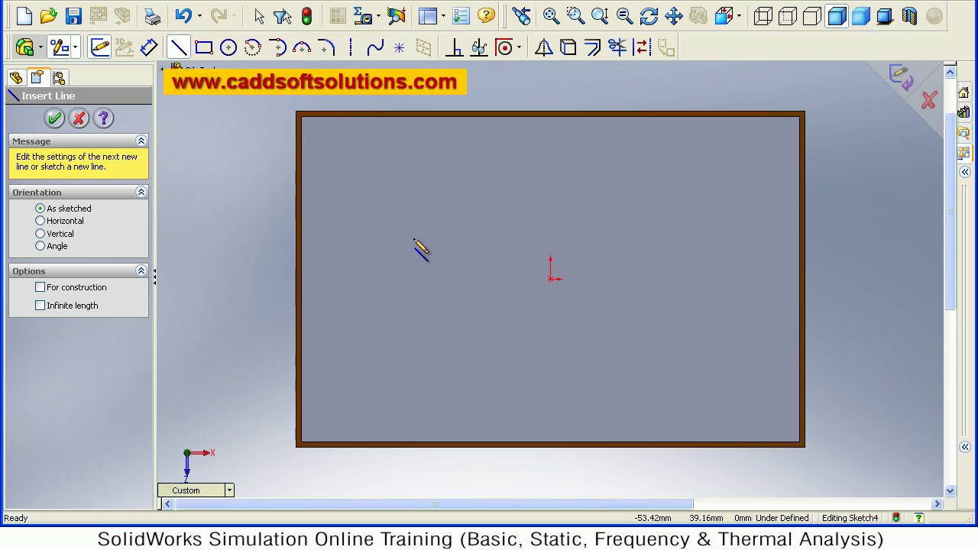
{"action": "left_click", "coordinate": [411, 177]}
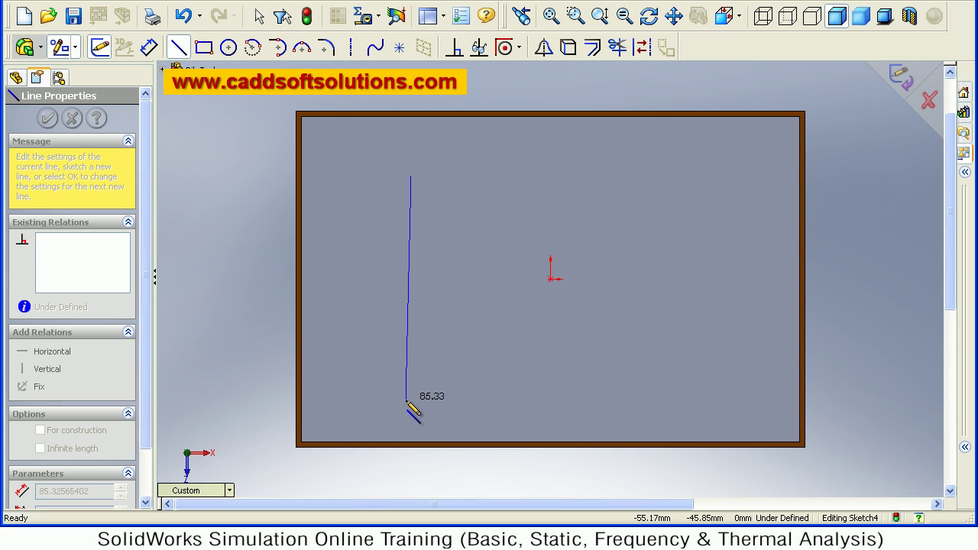
{"action": "left_click", "coordinate": [411, 399]}
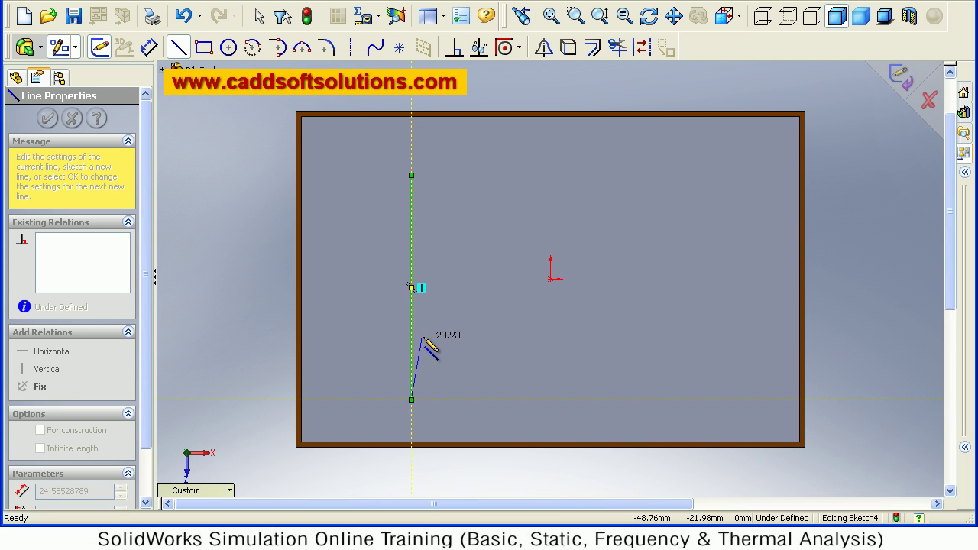
{"action": "key", "text": "Escape"}
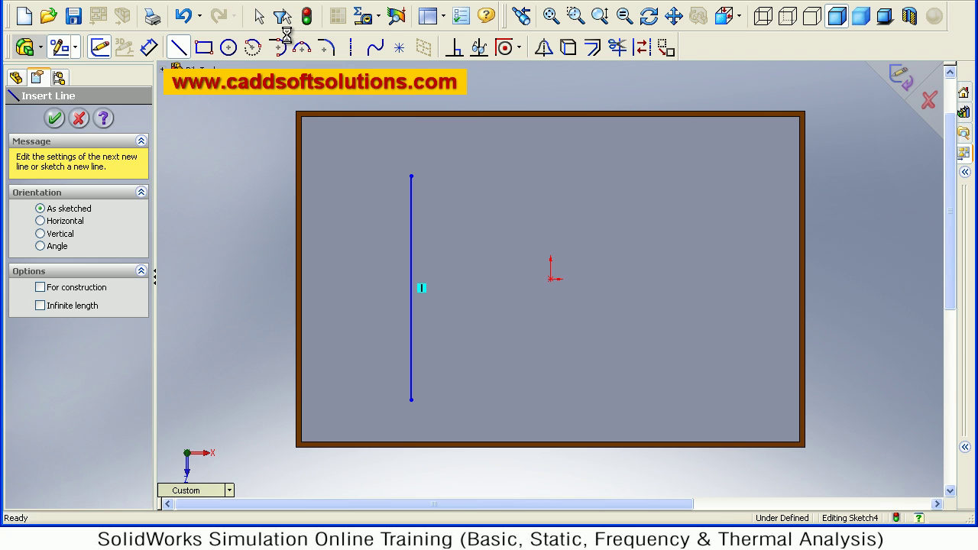
{"action": "key", "text": "Escape"}
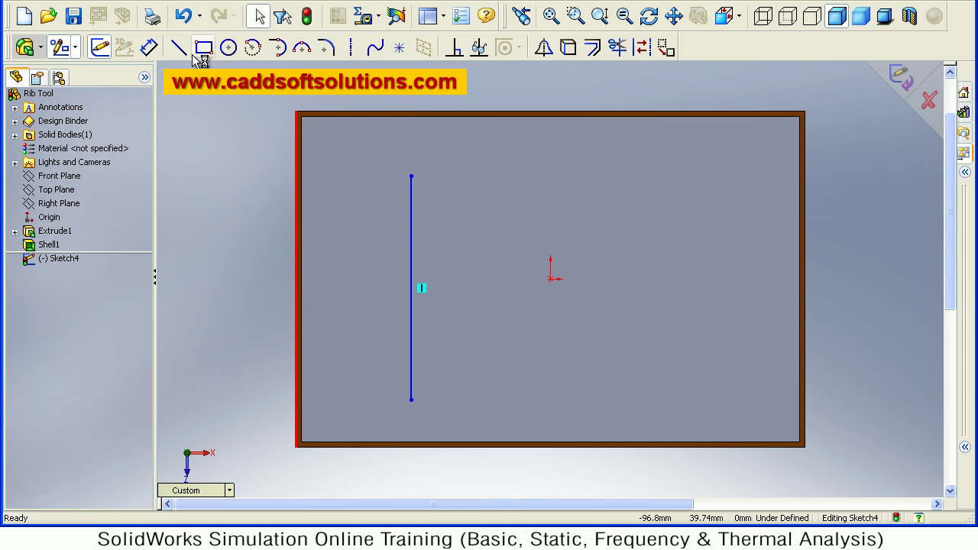
Step: Add two horizontal lines ending on the vertical line, then begin a third at its midpoint
{"action": "left_click", "coordinate": [178, 47]}
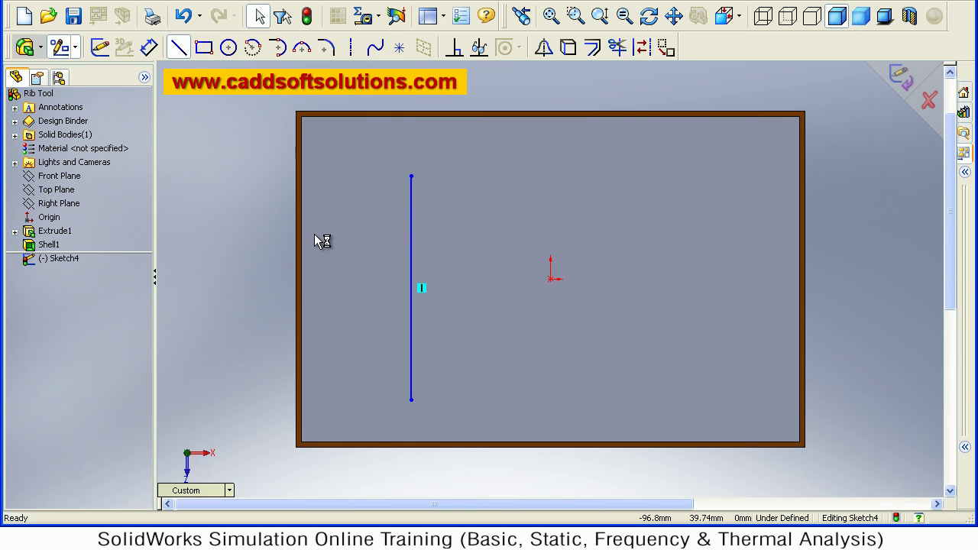
{"action": "left_click", "coordinate": [412, 243]}
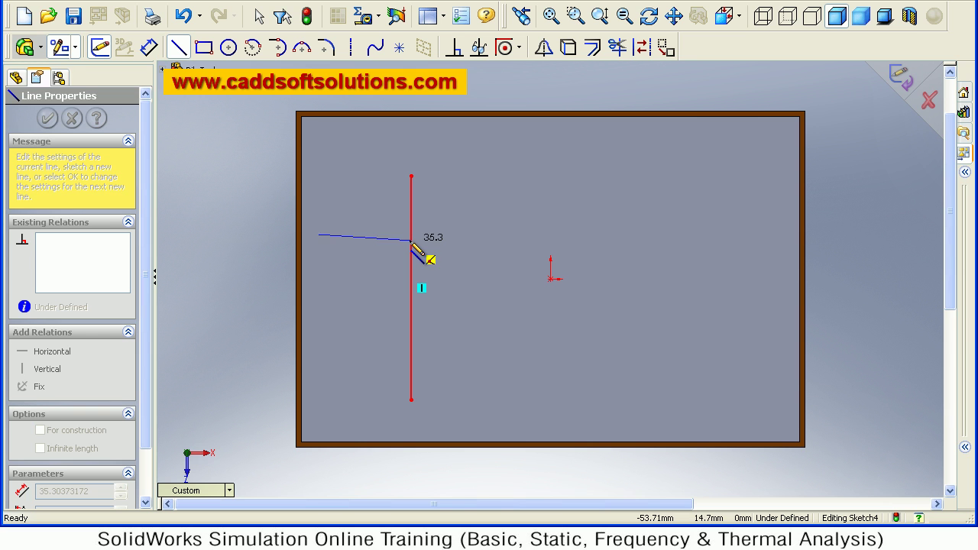
{"action": "double_click", "coordinate": [412, 236]}
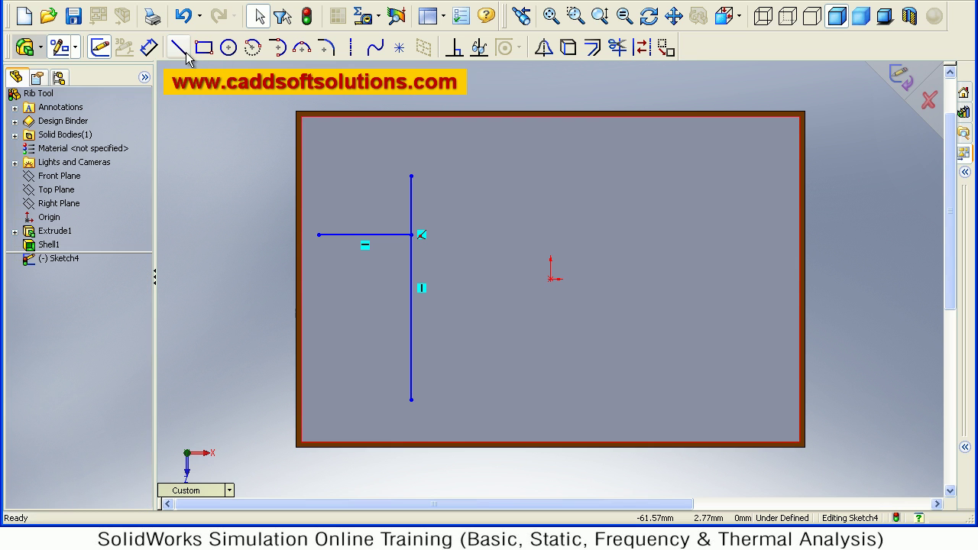
{"action": "key", "text": "l"}
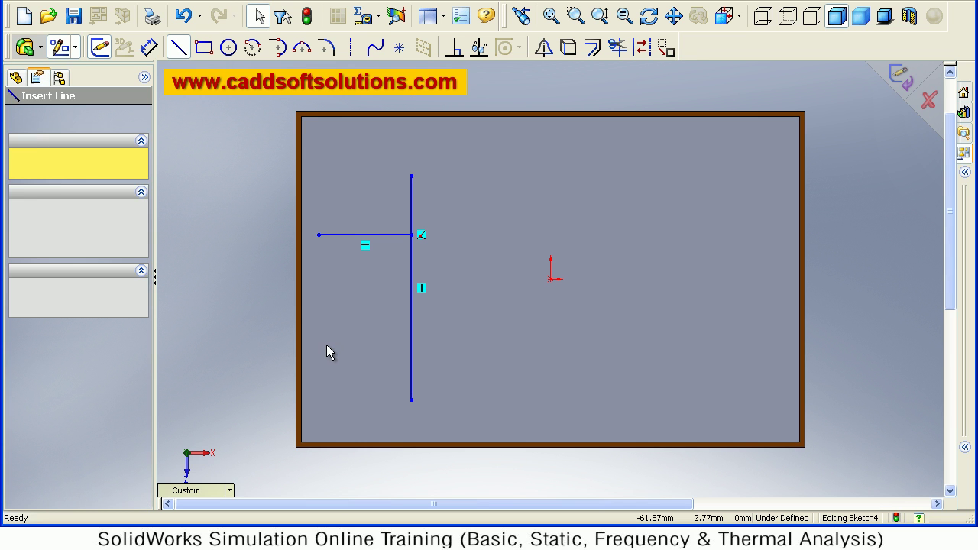
{"action": "left_click", "coordinate": [411, 345]}
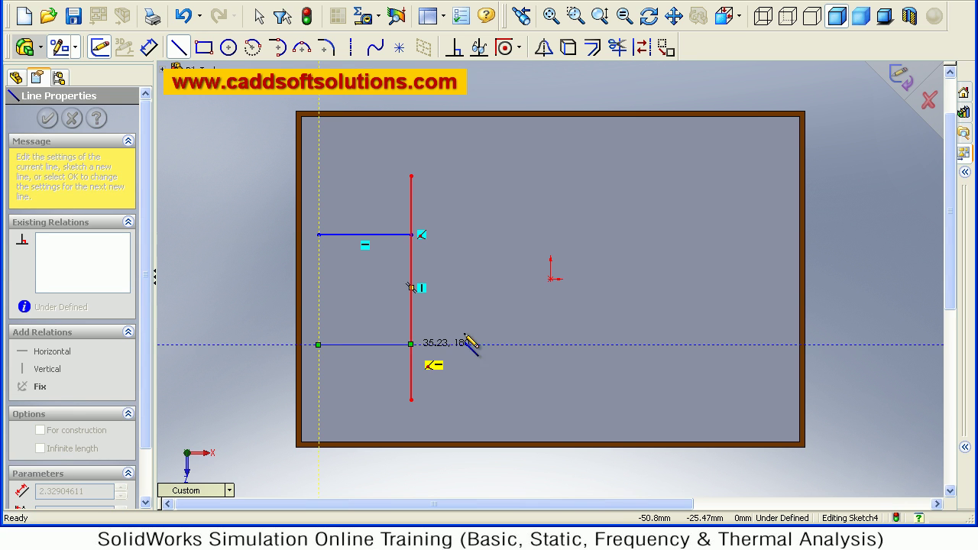
{"action": "key", "text": "Escape"}
{"action": "left_click", "coordinate": [178, 47]}
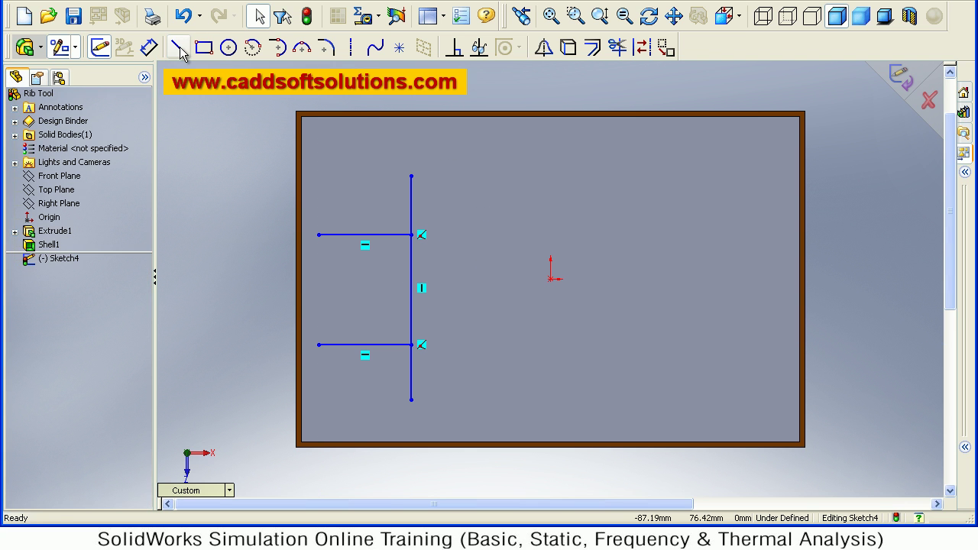
{"action": "key", "text": "l"}
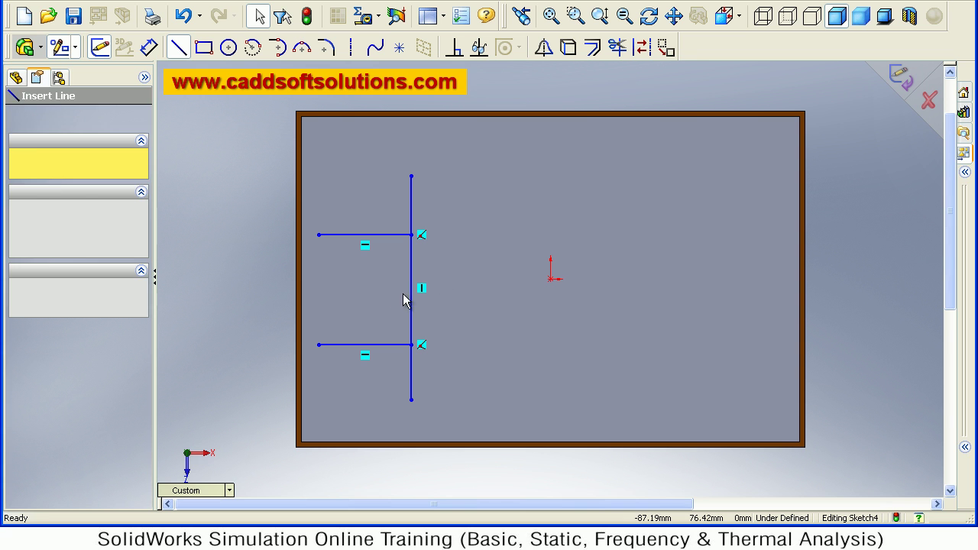
{"action": "left_click", "coordinate": [411, 288]}
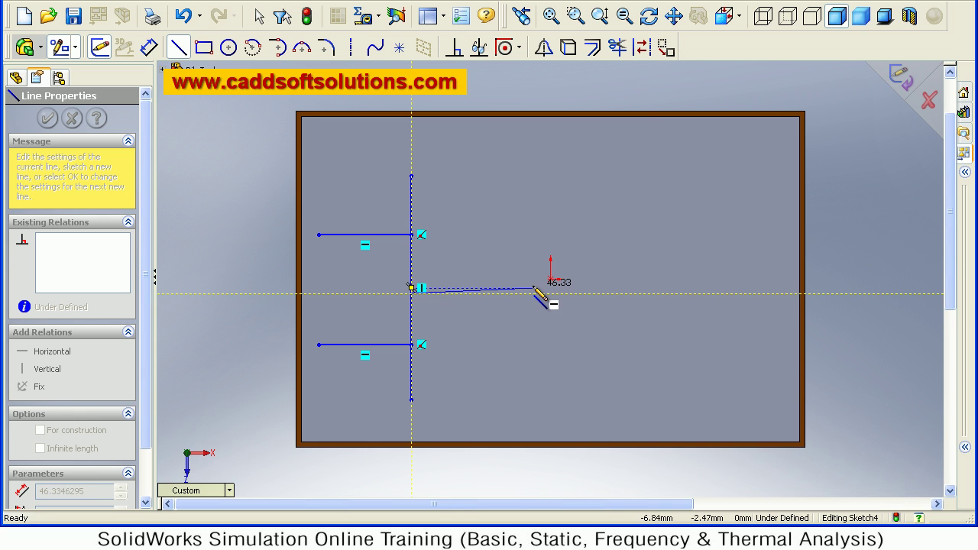
Step: End the middle horizontal line and draw a second vertical line down through its right end
{"action": "left_click", "coordinate": [533, 294]}
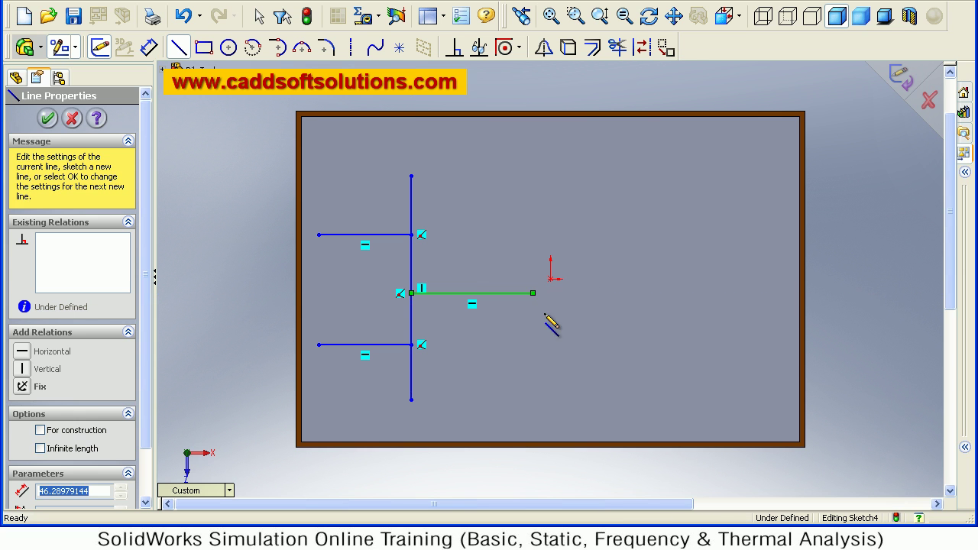
{"action": "key", "text": "Escape"}
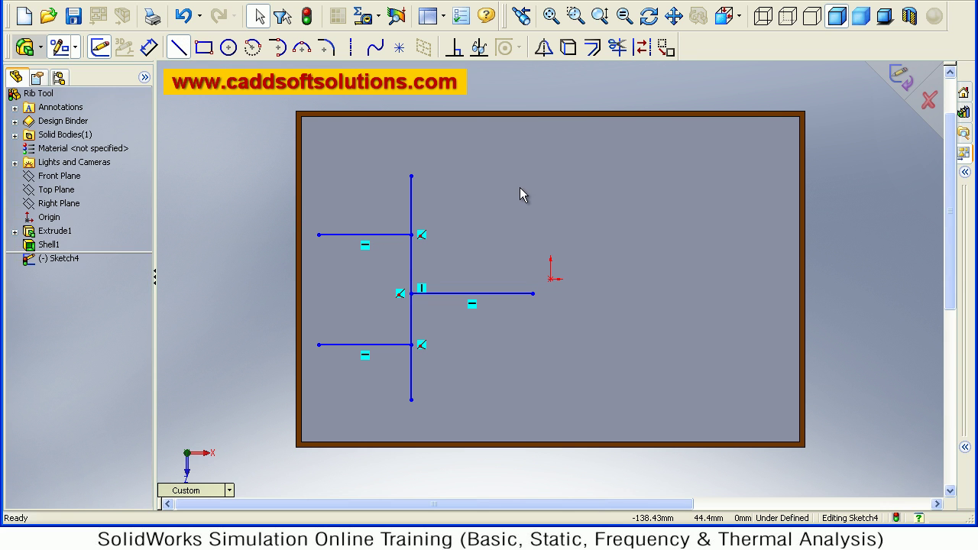
{"action": "key", "text": "l"}
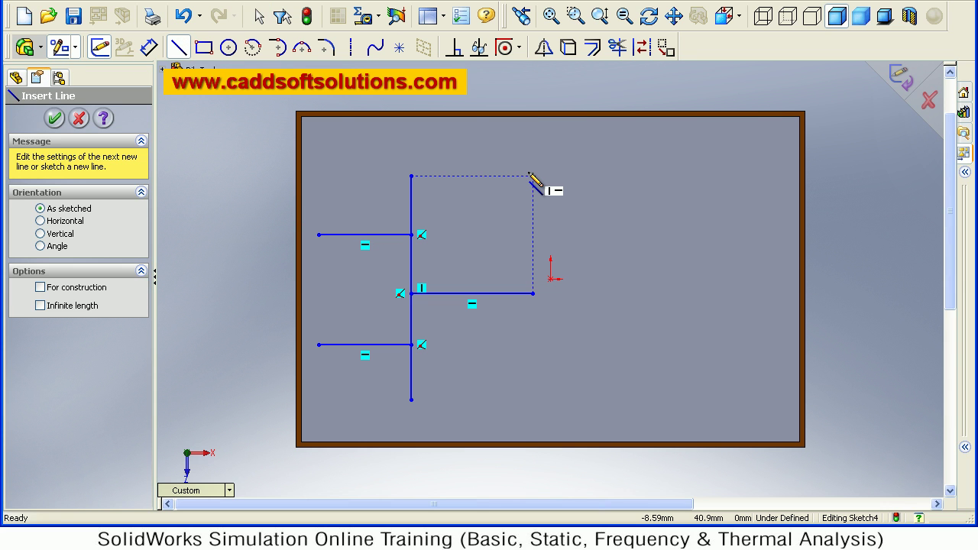
{"action": "left_click", "coordinate": [533, 295]}
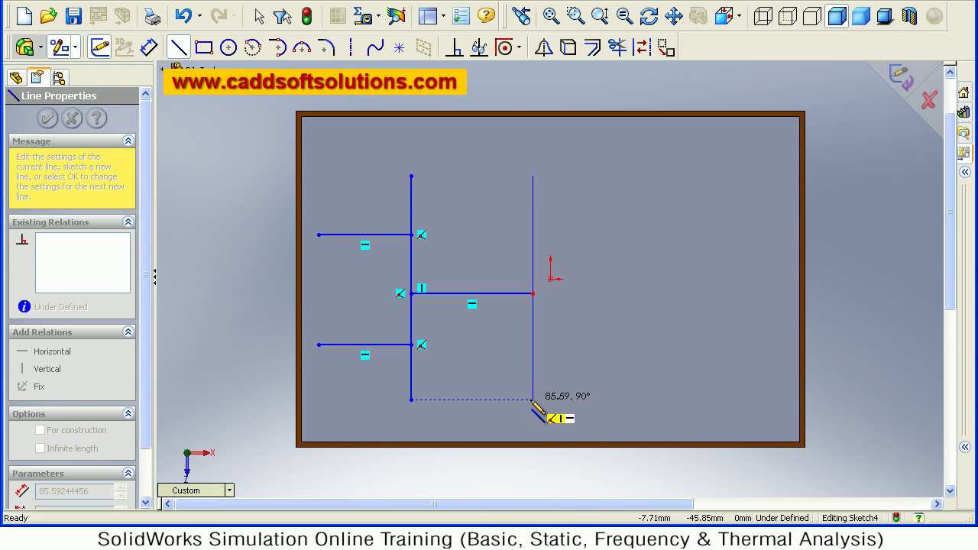
{"action": "left_click", "coordinate": [533, 399]}
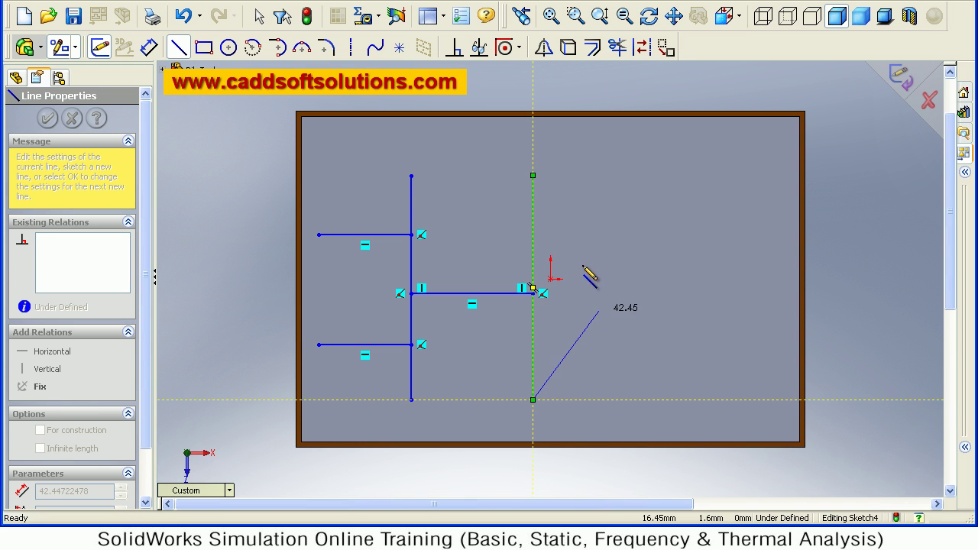
{"action": "left_click", "coordinate": [178, 47]}
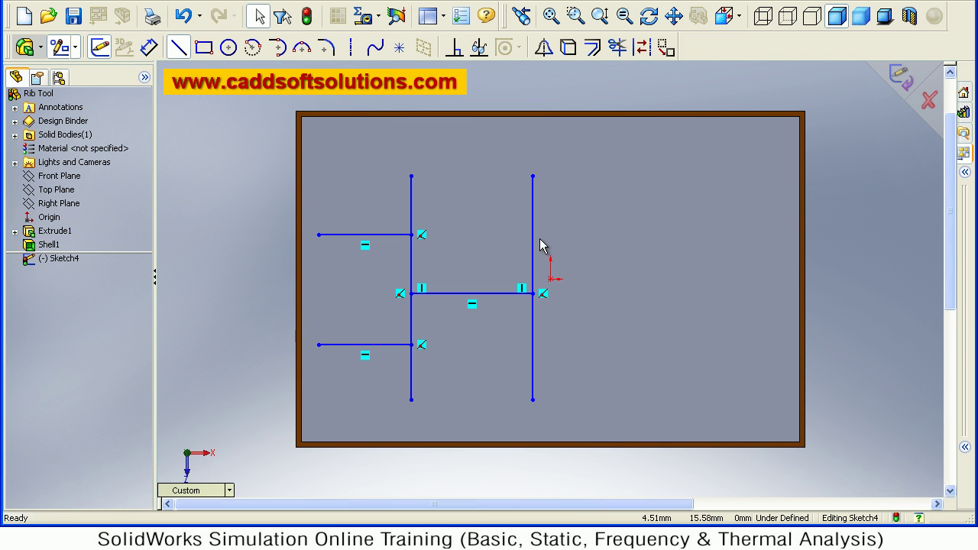
Step: Draw upper and lower horizontal lines branching right from the second vertical line
{"action": "key", "text": "l"}
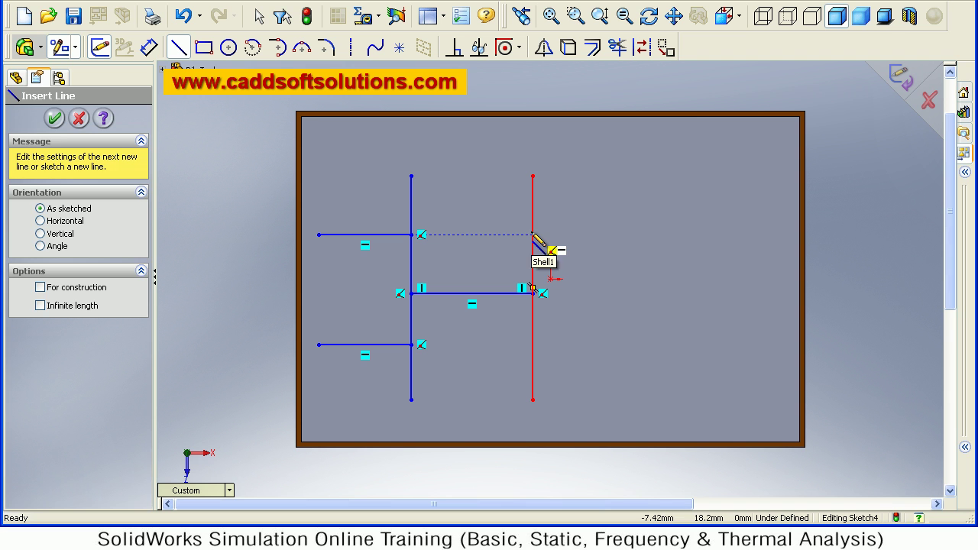
{"action": "left_click", "coordinate": [712, 237]}
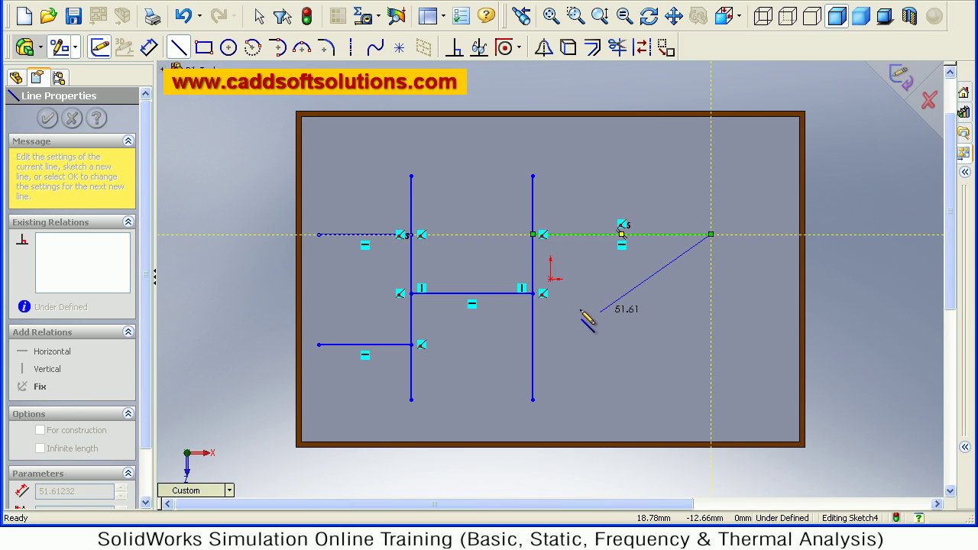
{"action": "left_click", "coordinate": [180, 47]}
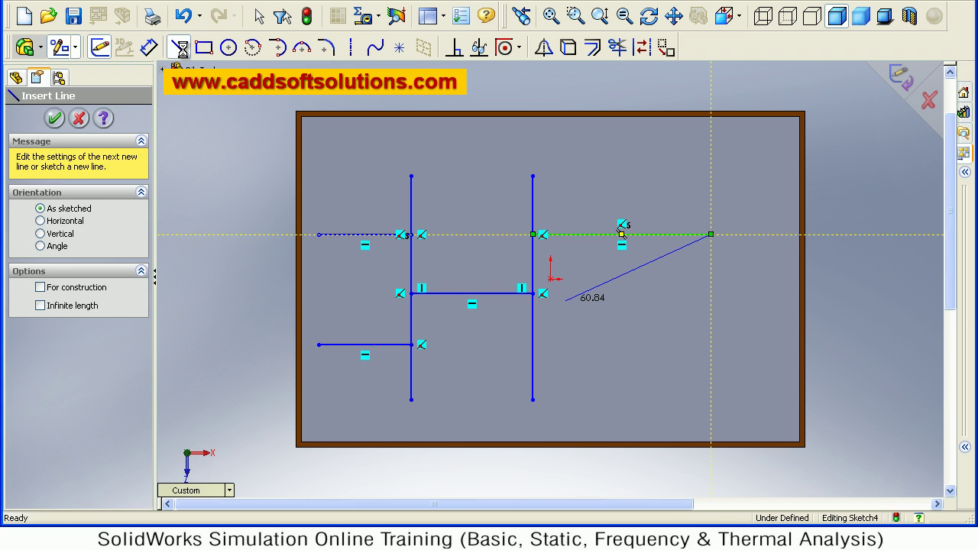
{"action": "left_click", "coordinate": [181, 49]}
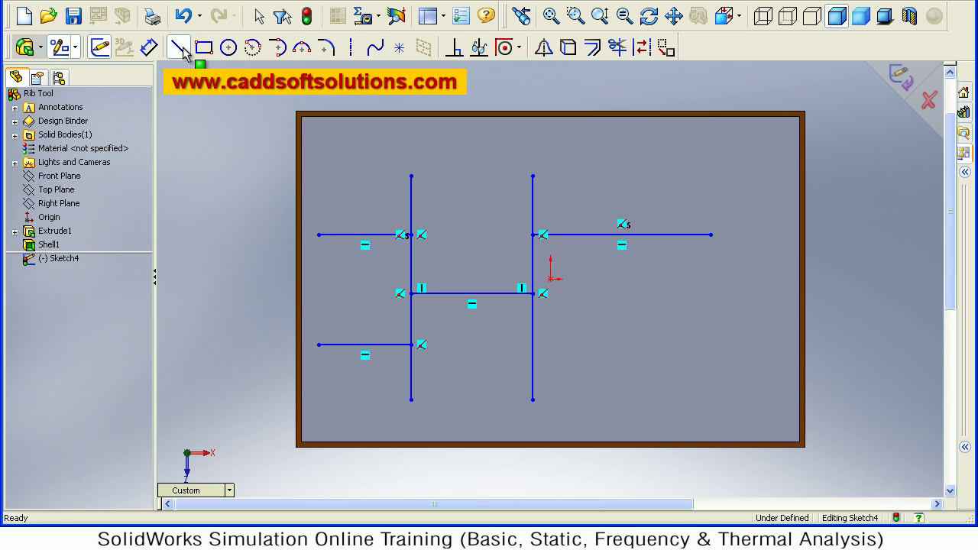
{"action": "left_click", "coordinate": [535, 364]}
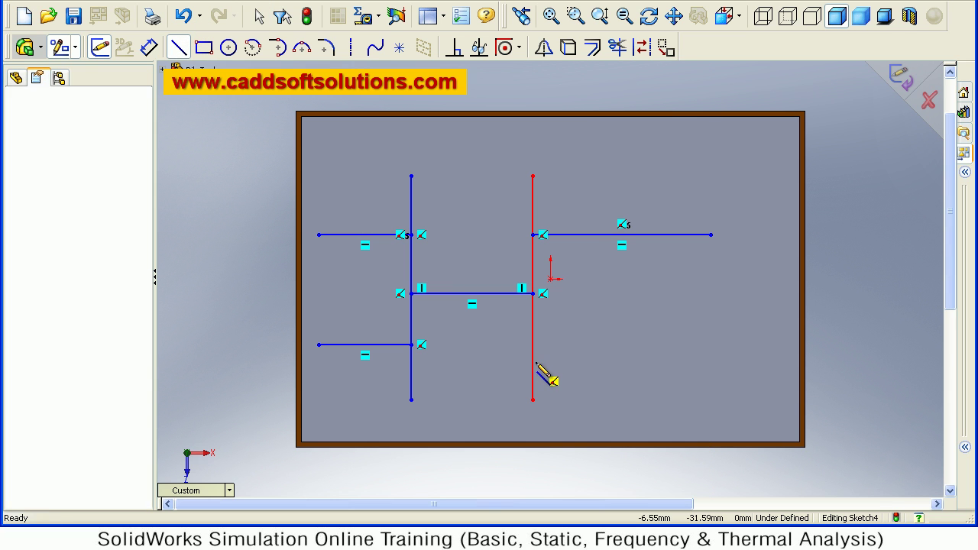
{"action": "left_click", "coordinate": [712, 363]}
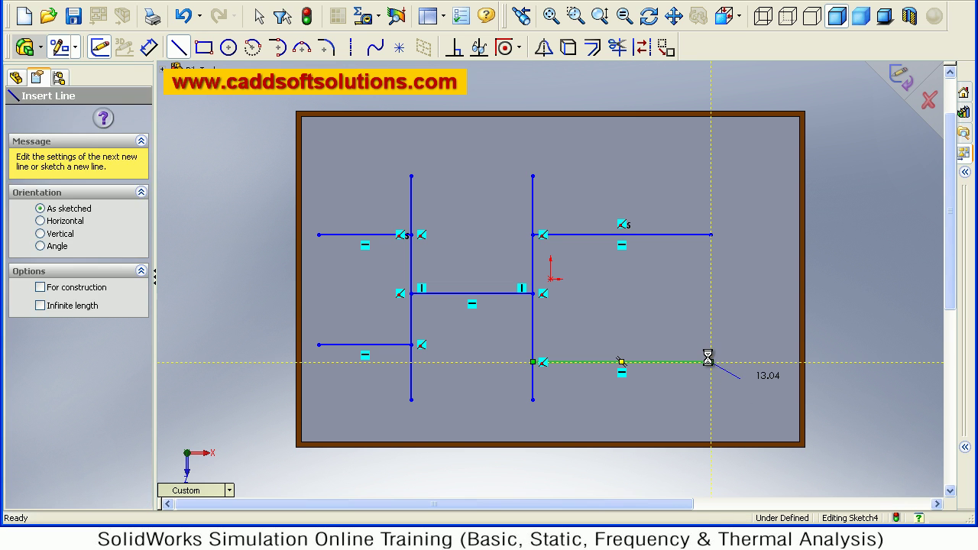
{"action": "key", "text": "Escape"}
{"action": "key", "text": "Escape"}
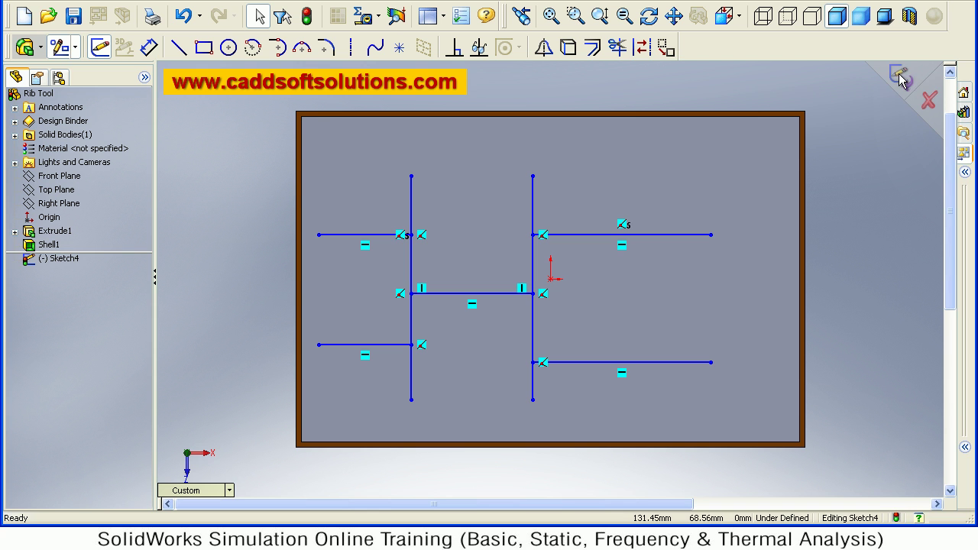
Step: Exit Sketch4 and set up a 10 mm Rib from it, briefly checking the Detailed Preview
{"action": "left_click", "coordinate": [902, 80]}
{"action": "mouse_move", "coordinate": [513, 303]}
{"action": "middle_mouse_down"}
{"action": "mouse_move", "coordinate": [530, 233]}
{"action": "mouse_move", "coordinate": [572, 219]}
{"action": "middle_mouse_up"}
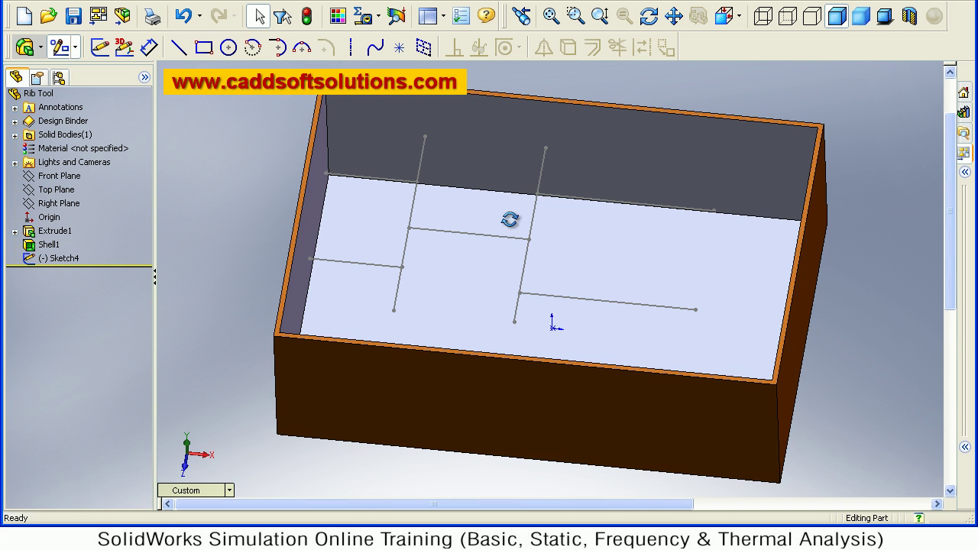
{"action": "left_click", "coordinate": [26, 52]}
{"action": "left_click", "coordinate": [291, 48]}
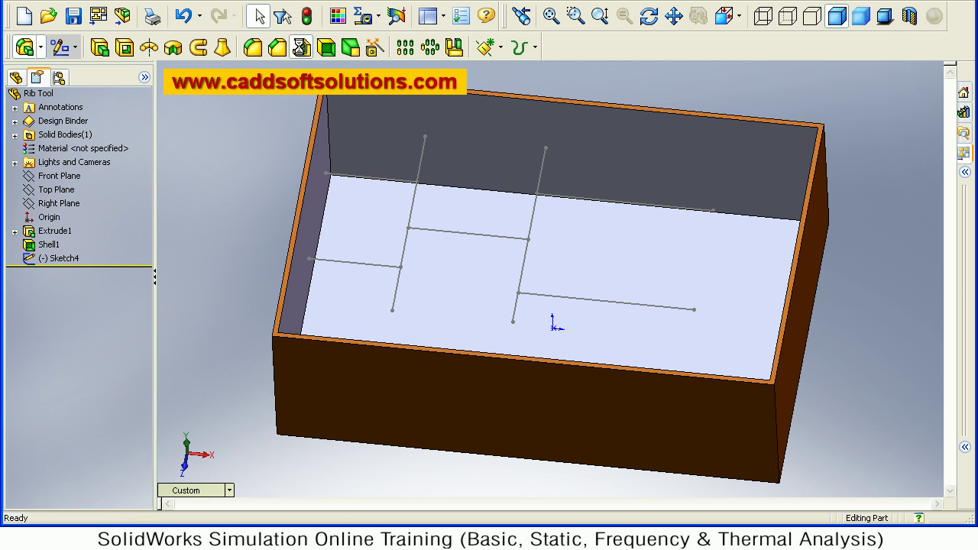
{"action": "left_click", "coordinate": [463, 238]}
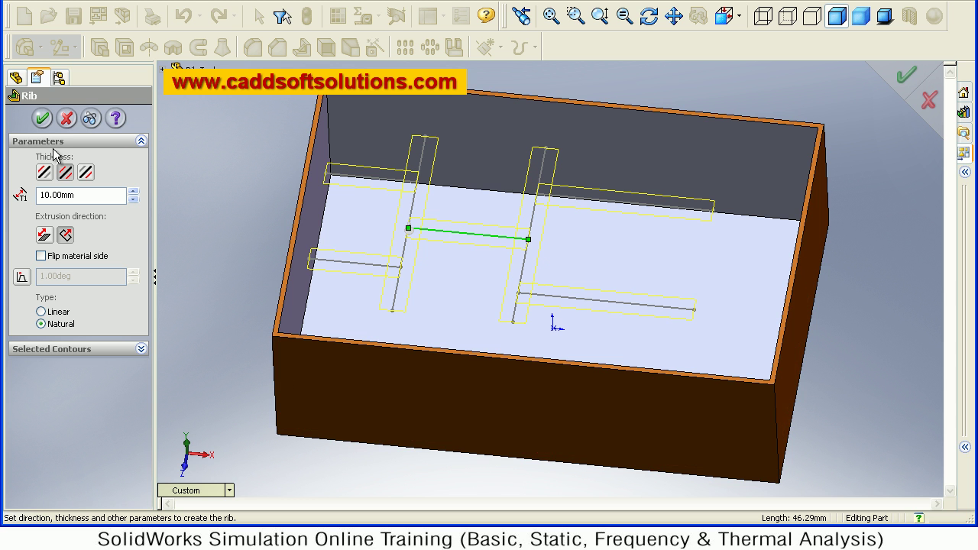
{"action": "left_click", "coordinate": [91, 117]}
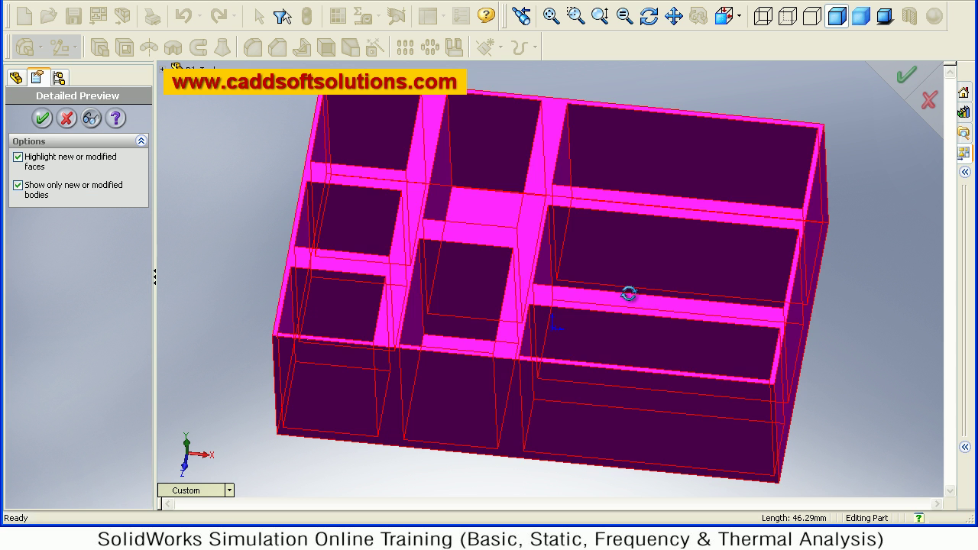
{"action": "mouse_move", "coordinate": [628, 291]}
{"action": "middle_mouse_down"}
{"action": "mouse_move", "coordinate": [650, 351]}
{"action": "mouse_move", "coordinate": [690, 321]}
{"action": "mouse_move", "coordinate": [672, 303]}
{"action": "mouse_move", "coordinate": [617, 285]}
{"action": "middle_mouse_up"}
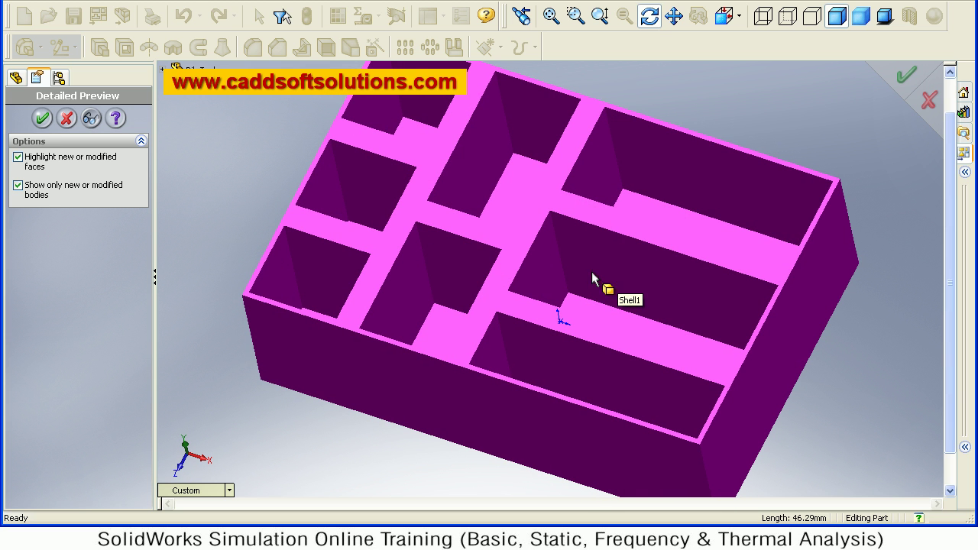
{"action": "left_click", "coordinate": [91, 117]}
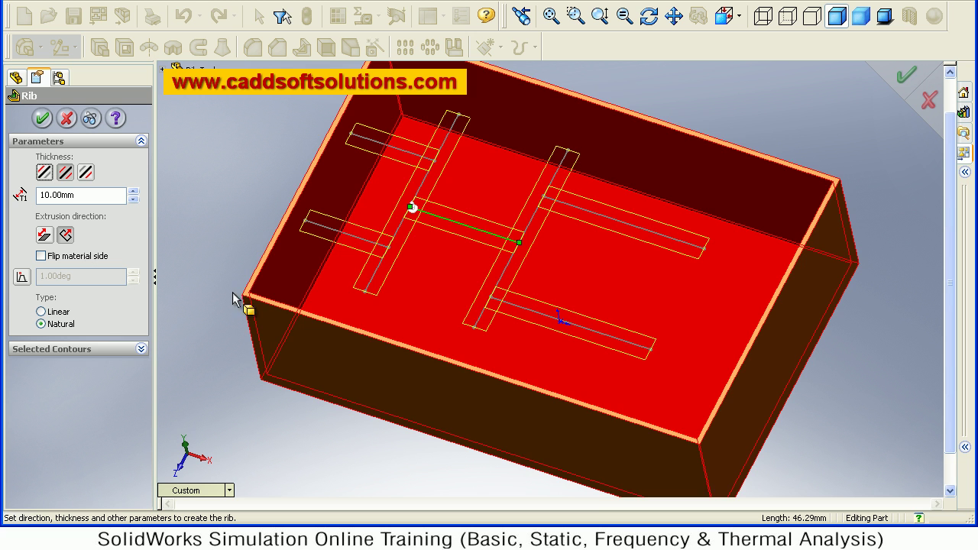
Step: Confirm Rib2 and orbit to inspect its 10 mm walls forming seven compartments
{"action": "mouse_move", "coordinate": [546, 284]}
{"action": "middle_mouse_down"}
{"action": "mouse_move", "coordinate": [558, 285]}
{"action": "mouse_move", "coordinate": [547, 289]}
{"action": "middle_mouse_up"}
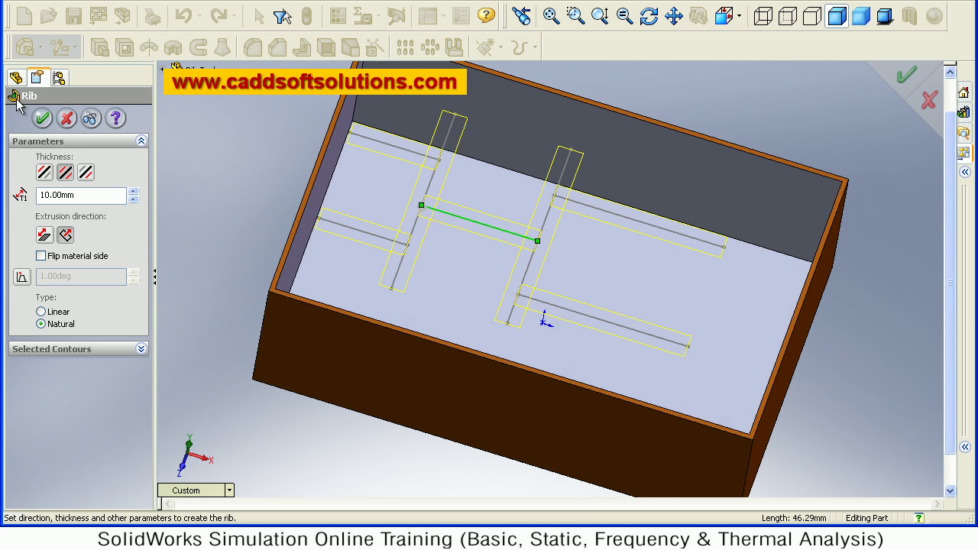
{"action": "left_click", "coordinate": [44, 120]}
{"action": "middle_click_drag", "start_coordinate": [758, 337], "coordinate": [745, 358]}
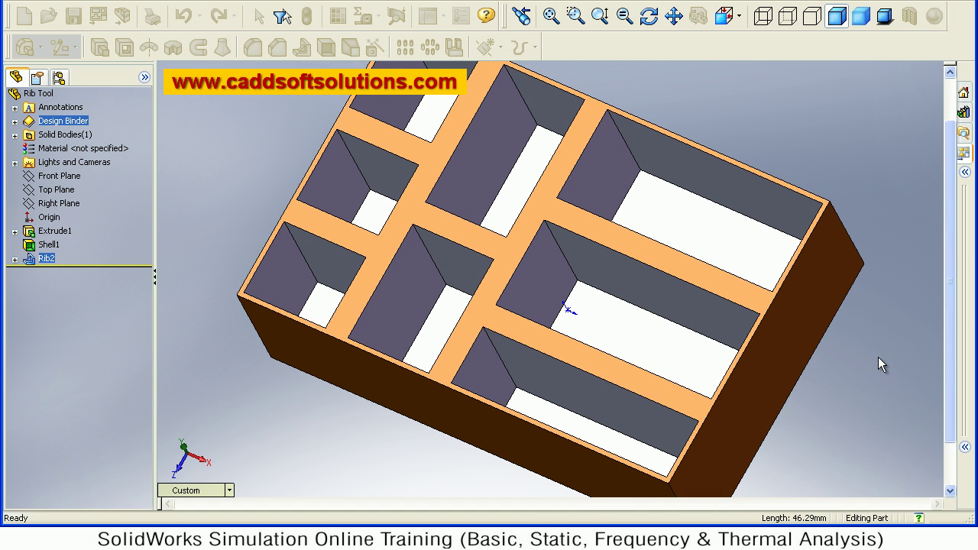